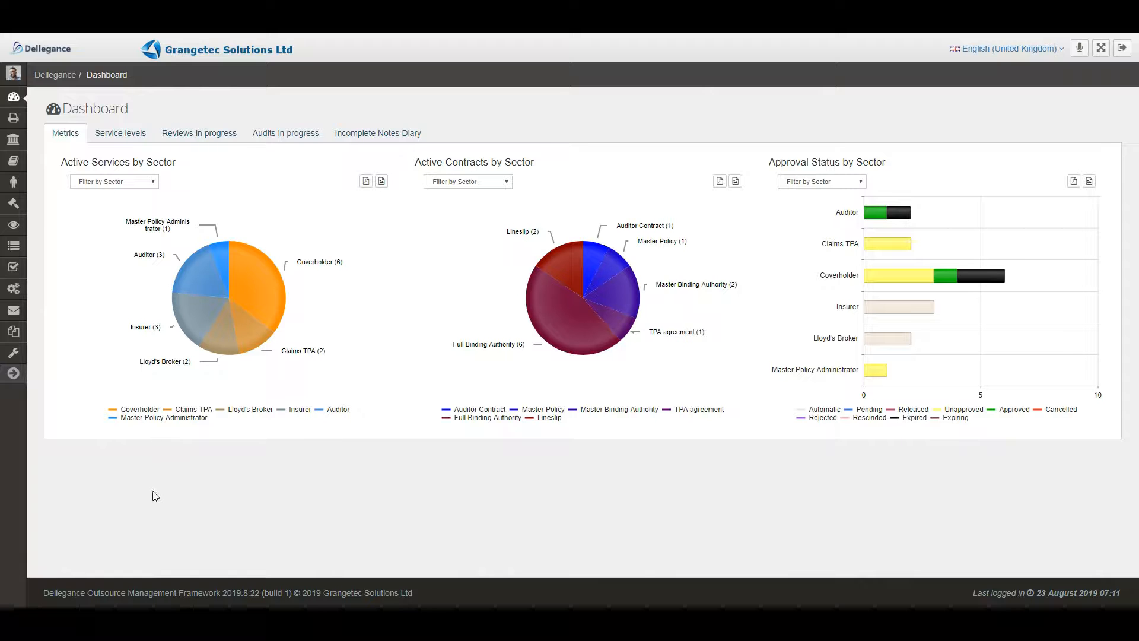
Open the document notification configuration in the system administration settings and enable external document email notification.
left_click(13, 372)
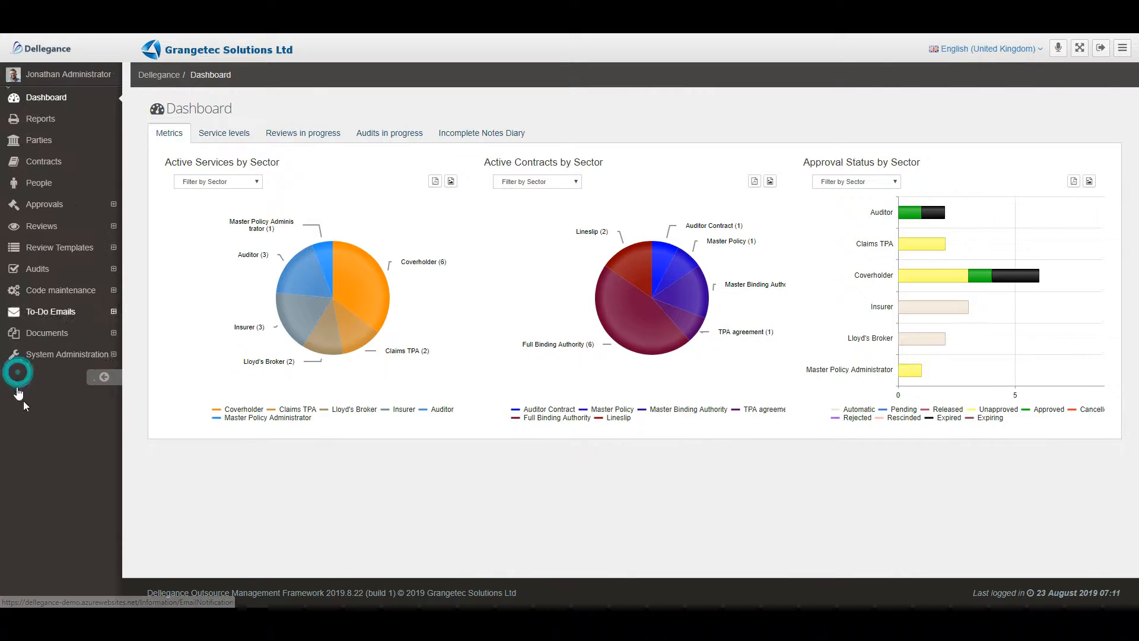
left_click(117, 357)
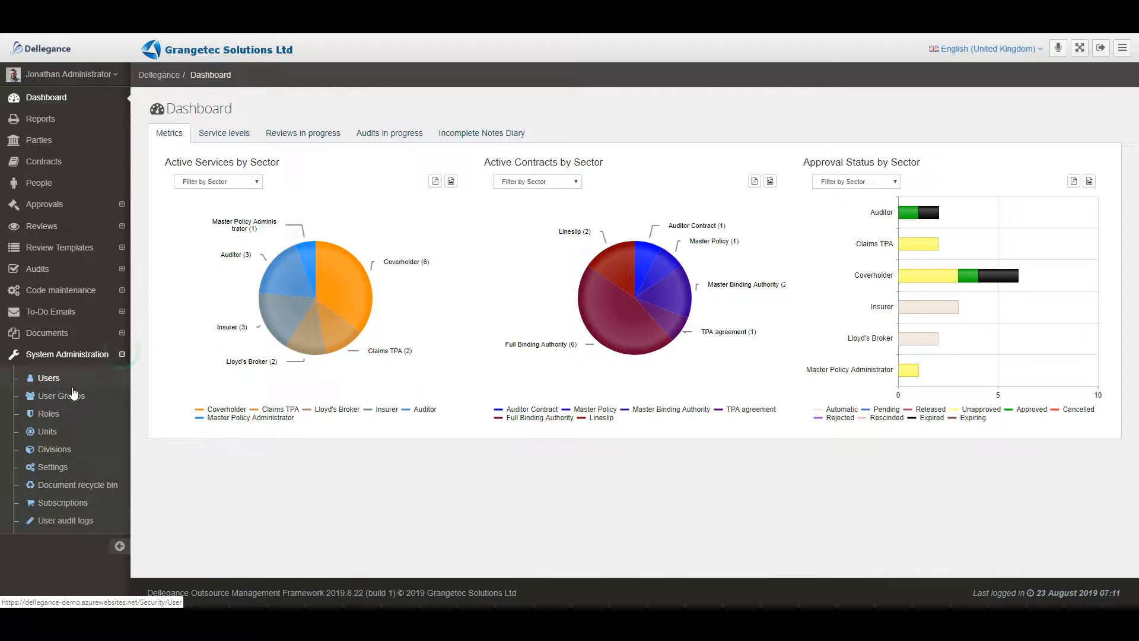
left_click(51, 467)
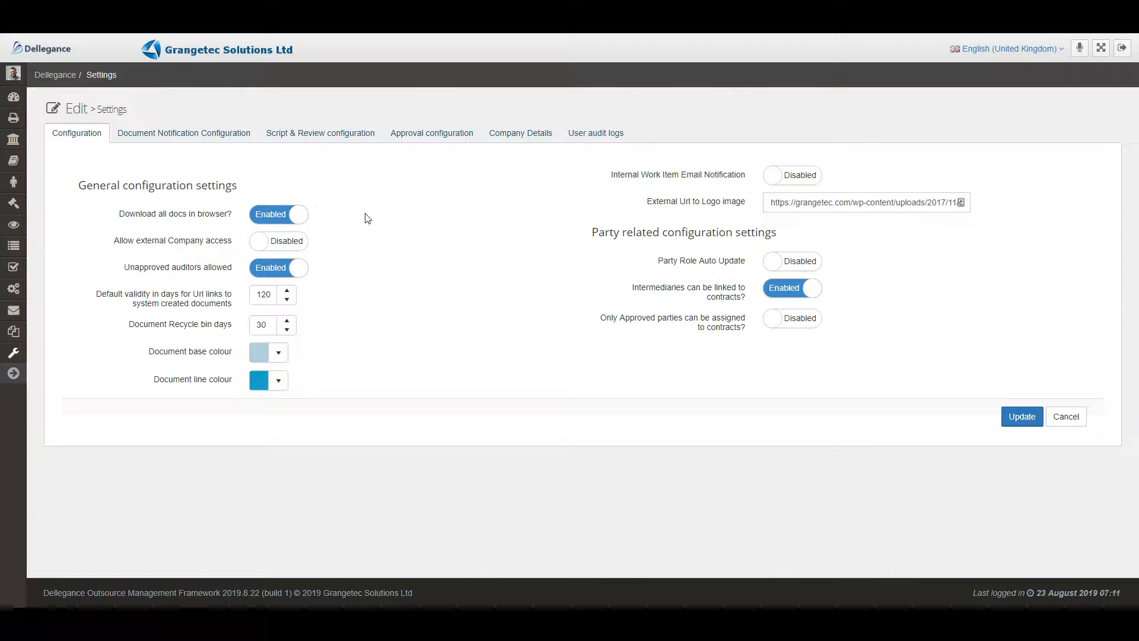
mouse_move(651, 202)
left_click(190, 139)
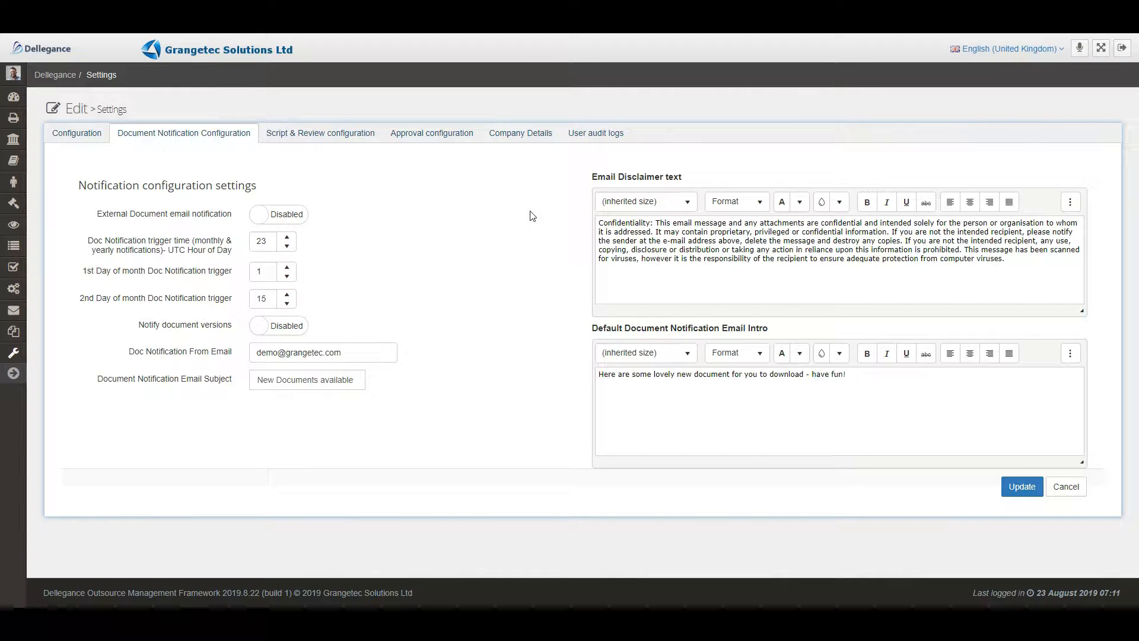
left_click(297, 215)
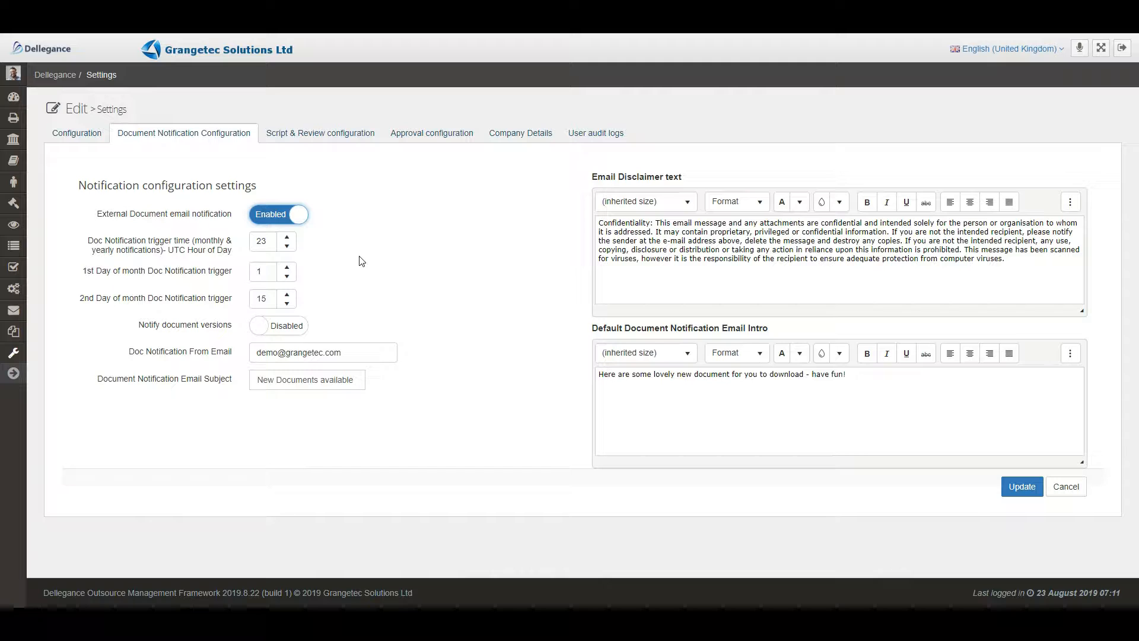
Enable Notify document versions and save the document notification settings.
mouse_move(199, 249)
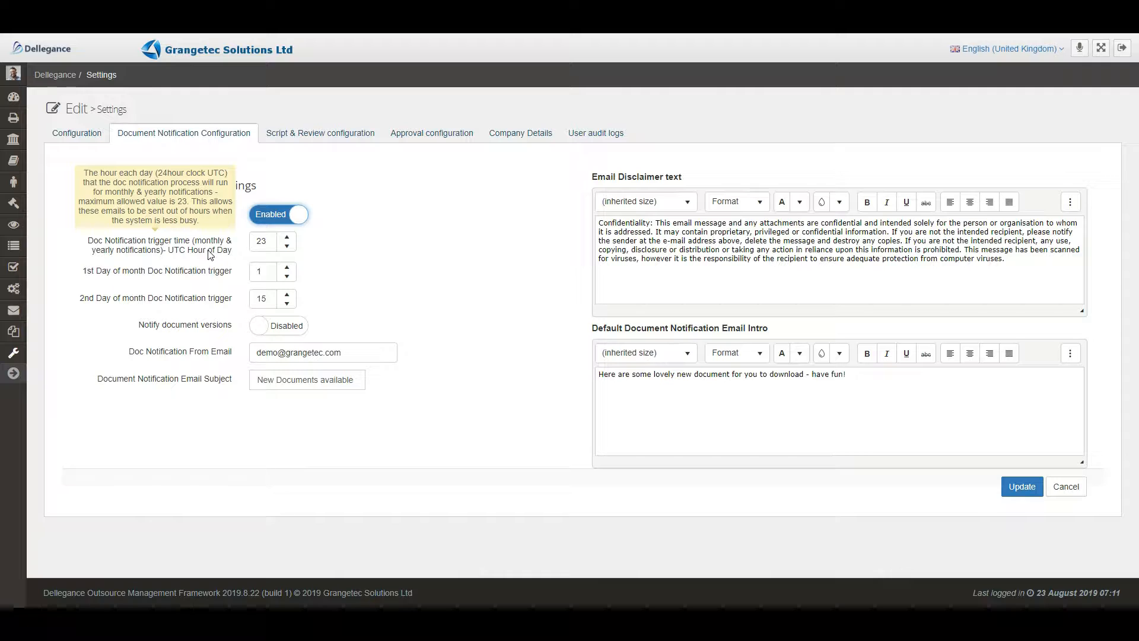
mouse_move(211, 272)
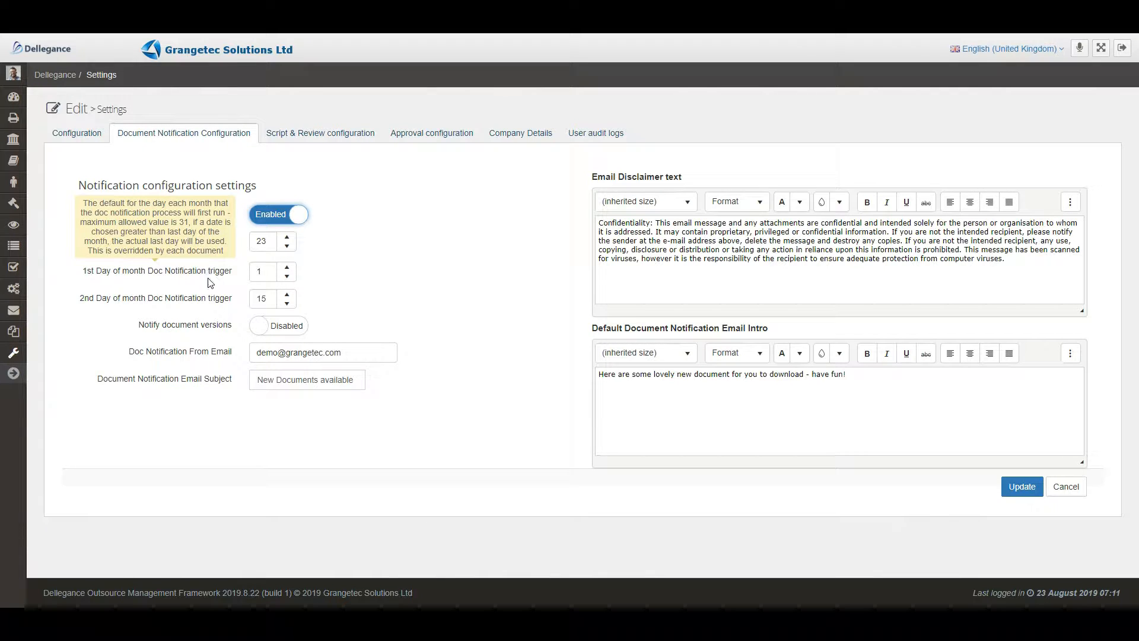
mouse_move(210, 306)
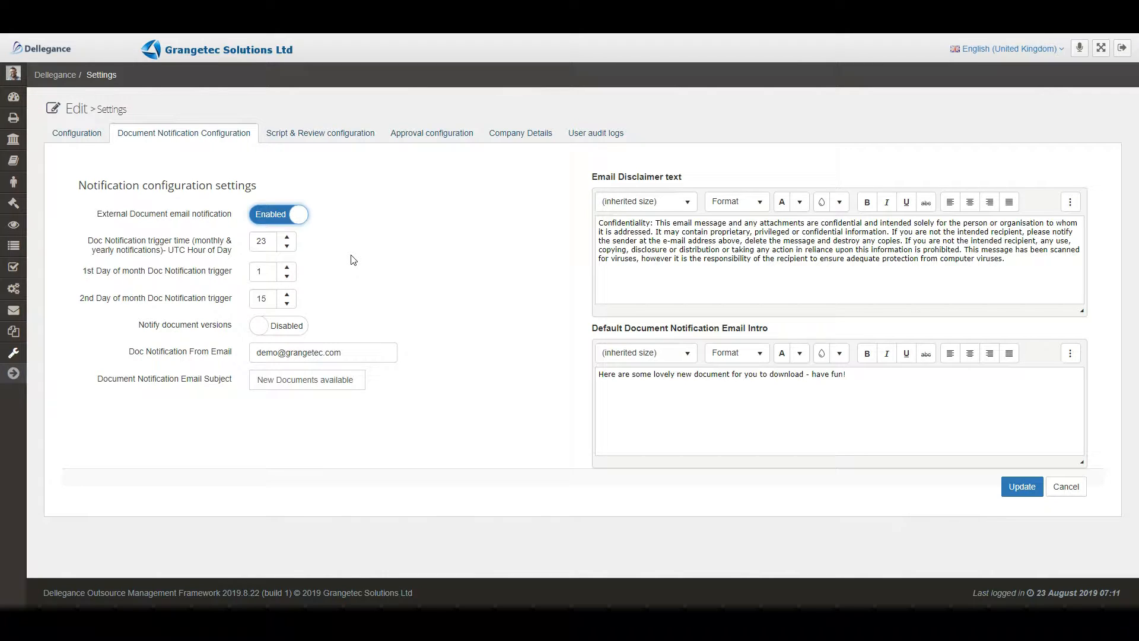
mouse_move(212, 330)
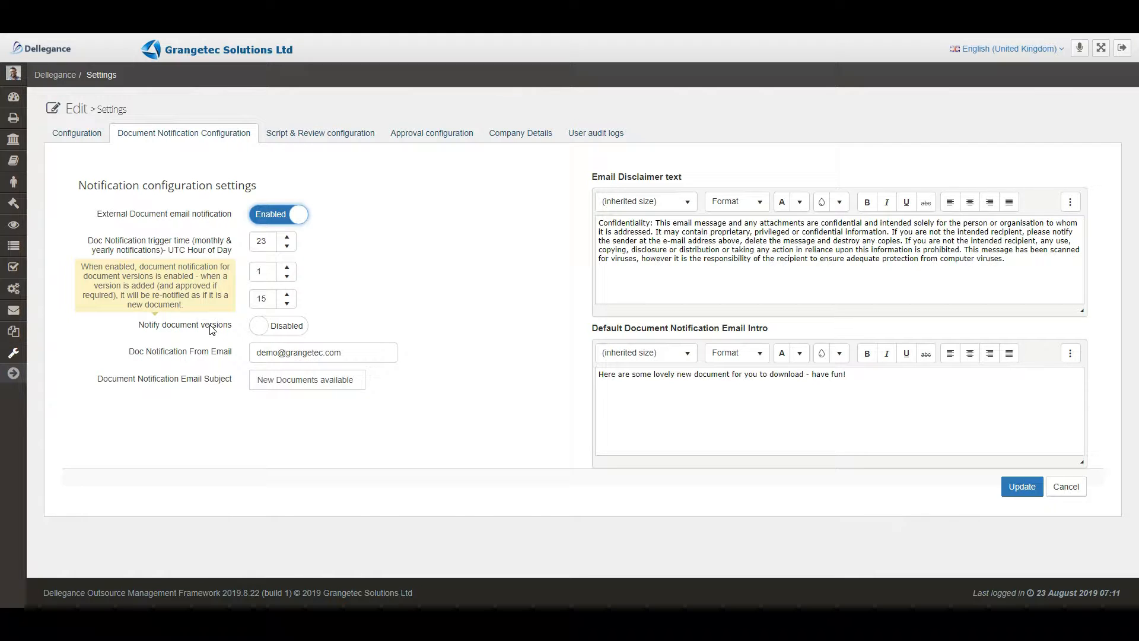
left_click(298, 326)
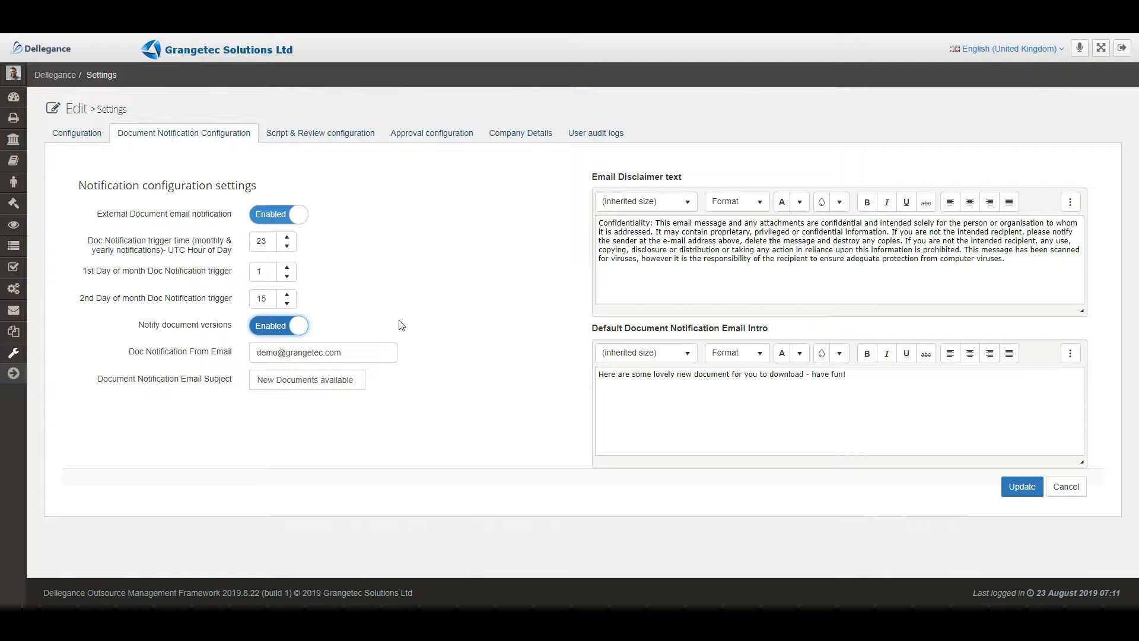
mouse_move(190, 355)
mouse_move(184, 383)
left_click(1030, 487)
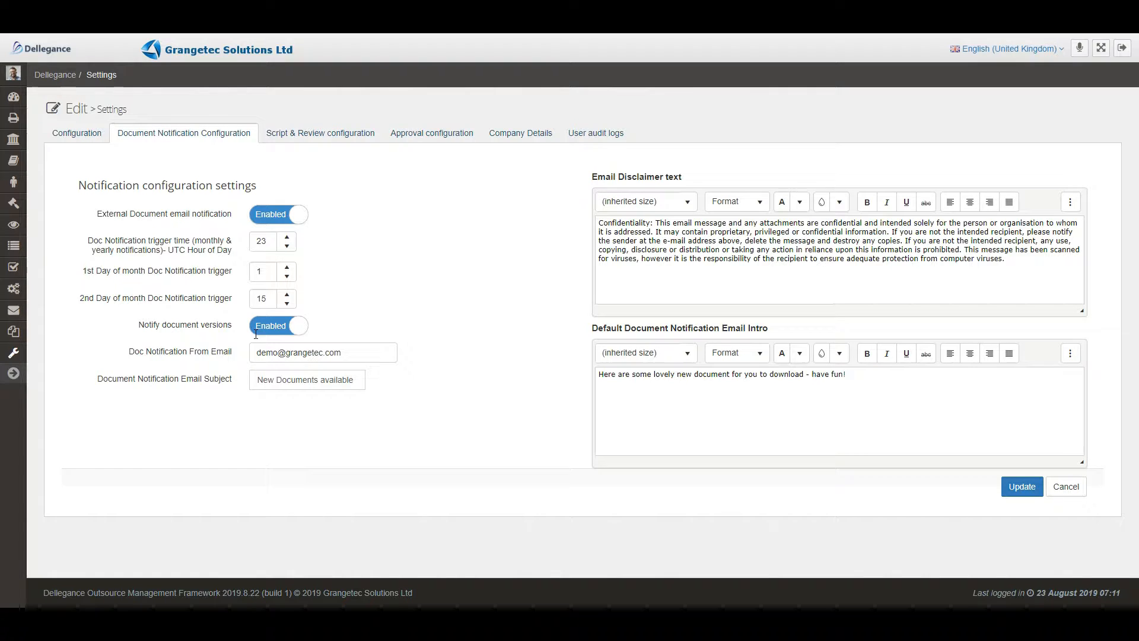
Open the Document Approval group among the approval groups, check its selectable approvers and save the group.
mouse_move(29, 207)
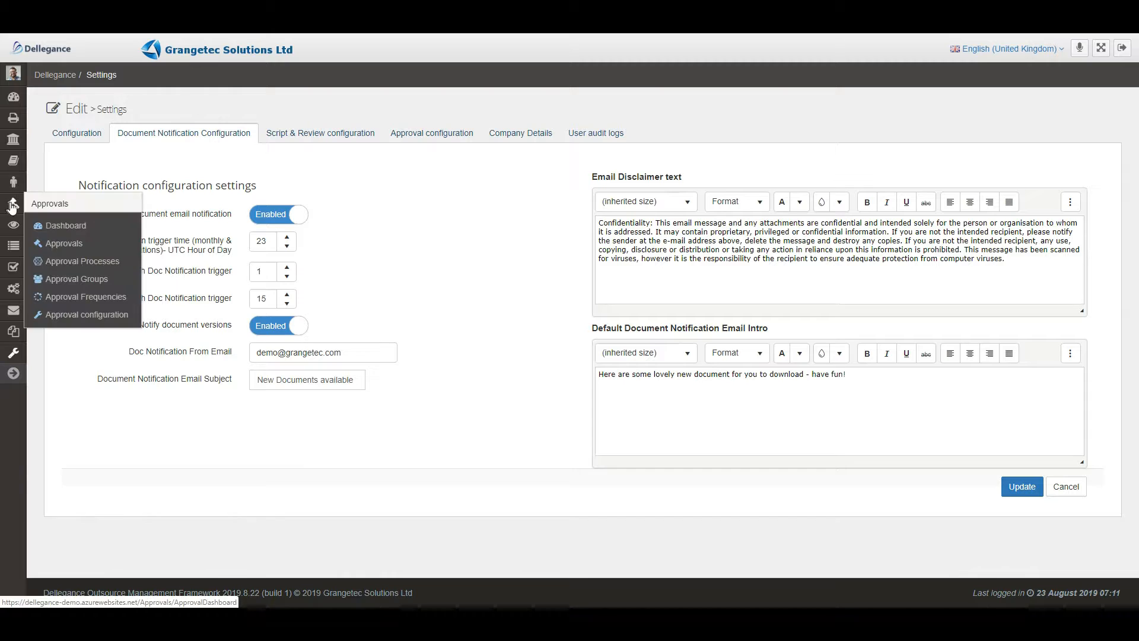
left_click(69, 280)
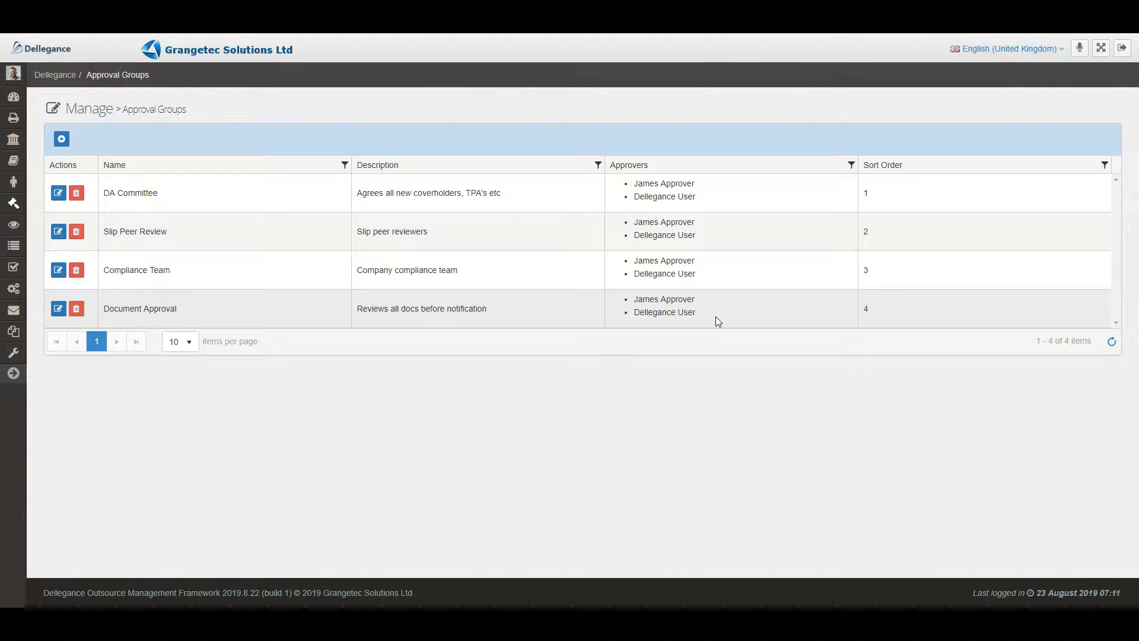
left_click(58, 308)
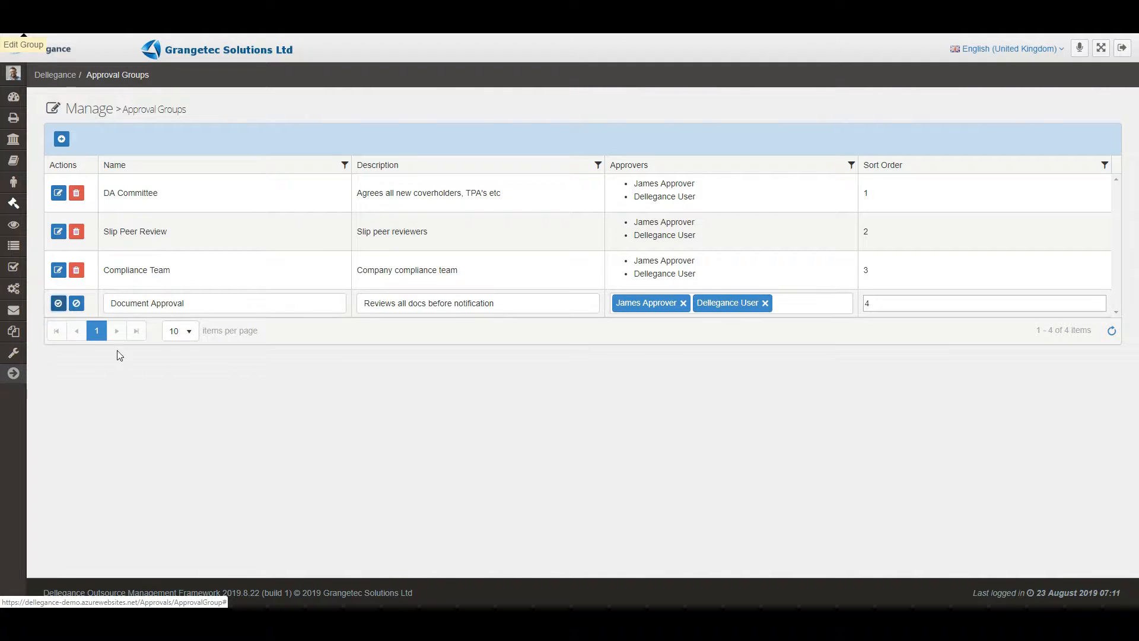
left_click(788, 305)
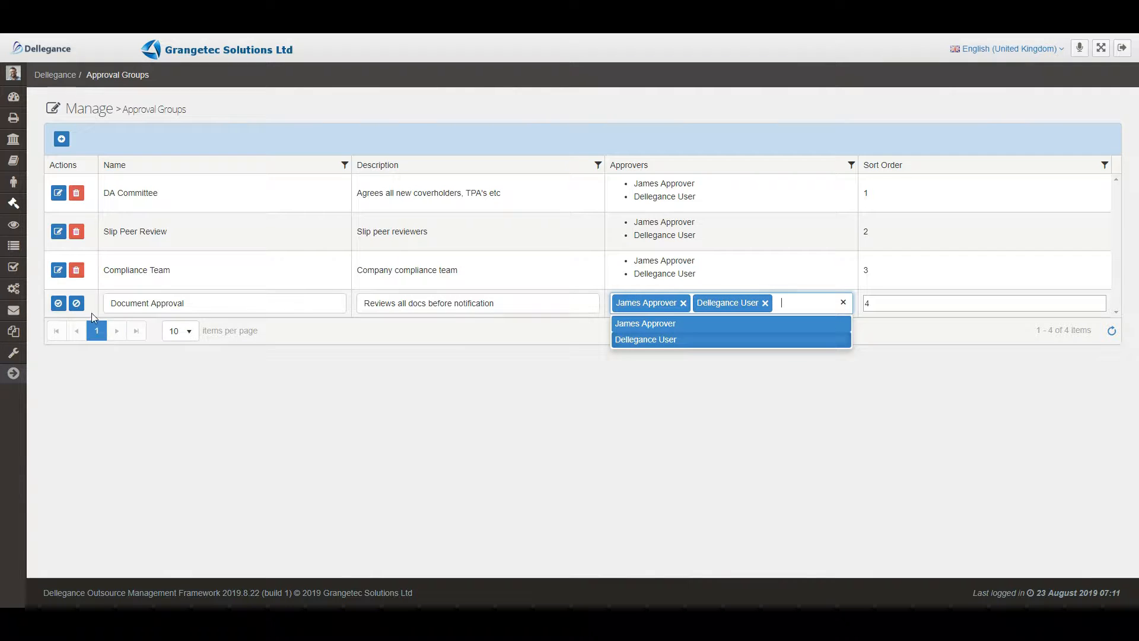
left_click(57, 305)
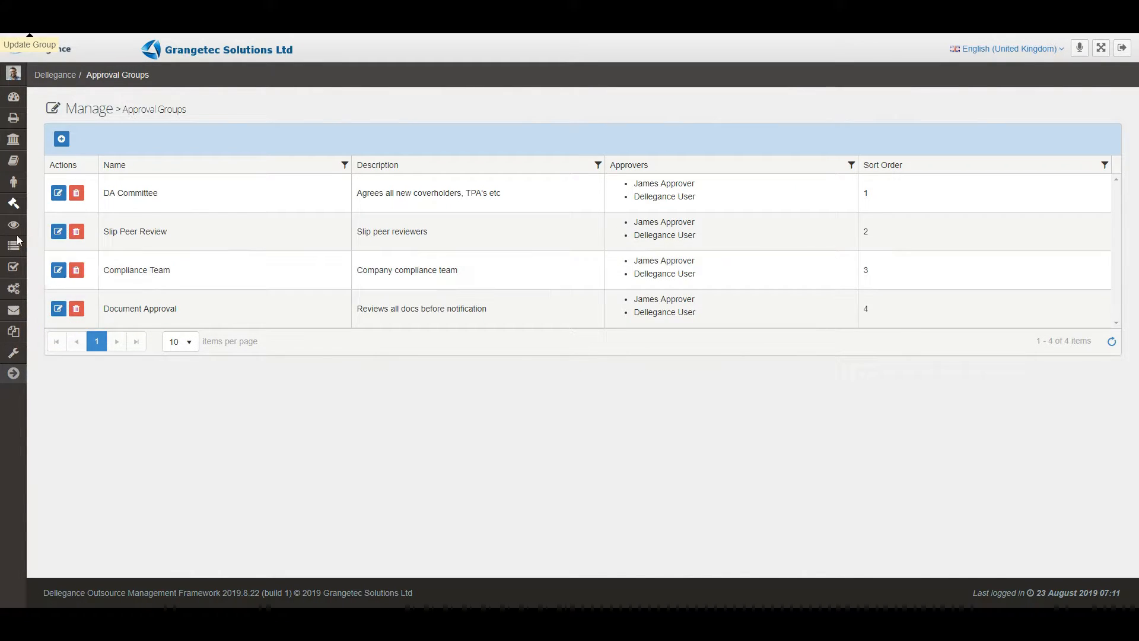
Start a new approval process and name it "Claims bdx".
mouse_move(10, 238)
mouse_move(12, 203)
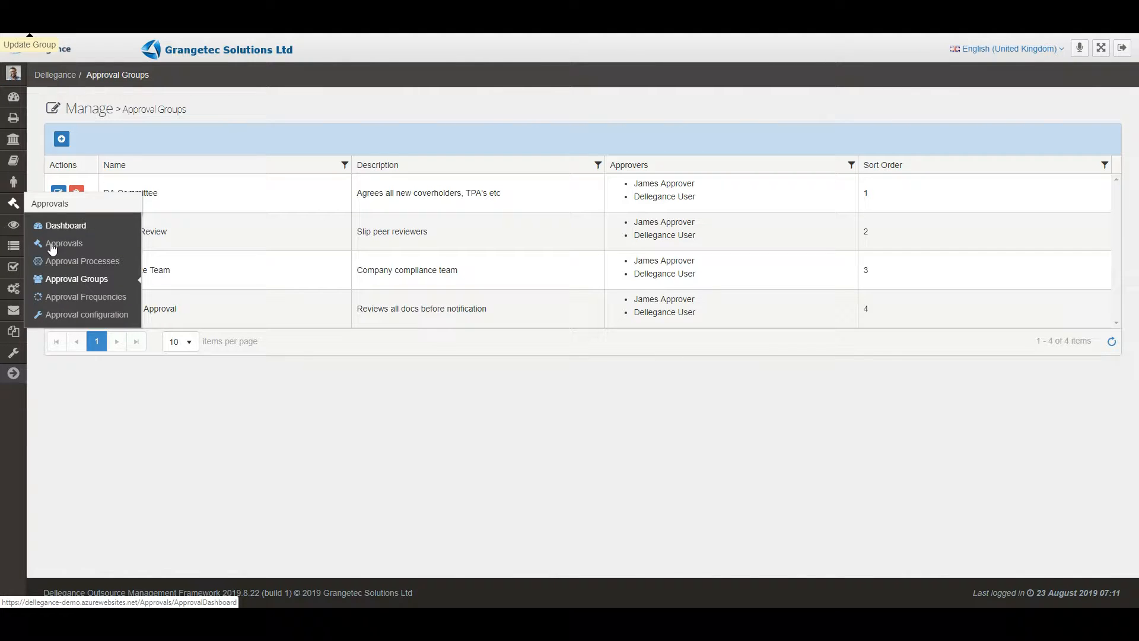
left_click(59, 264)
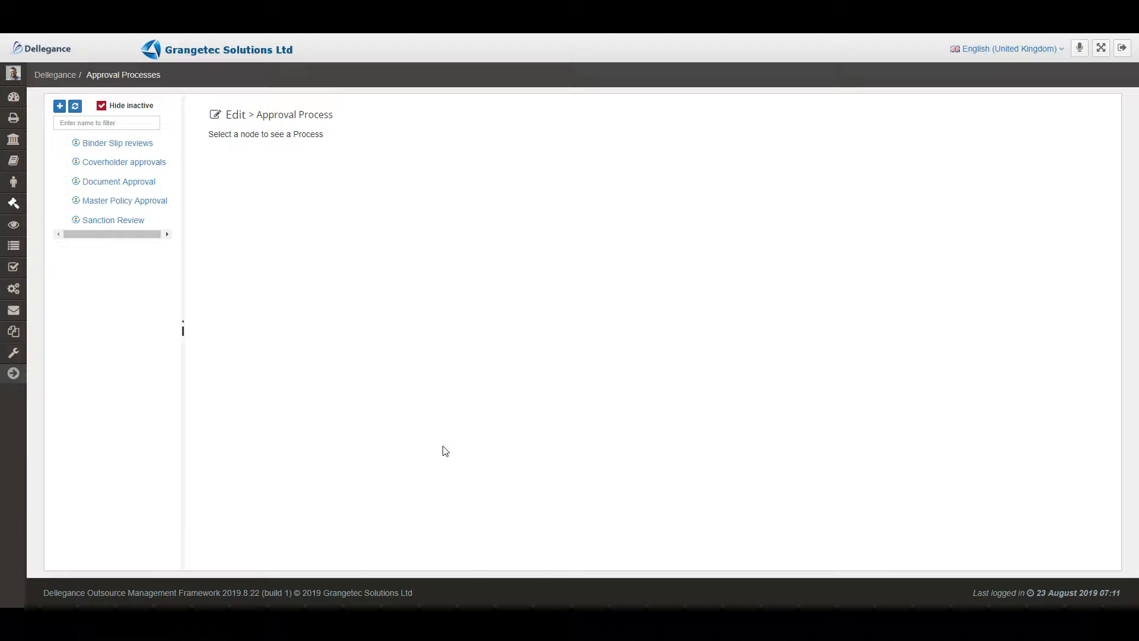
left_click(59, 105)
left_click(546, 166)
type("Clai")
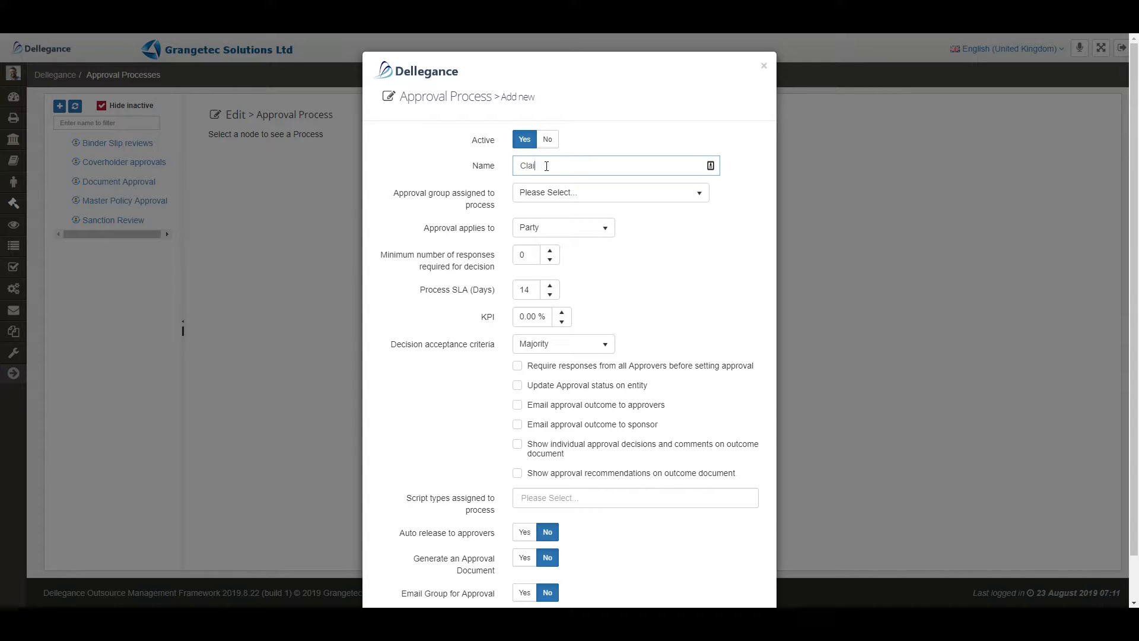
type("ms bdx")
Assign the Document Approval group to the process and make the approval apply to Document.
left_click(572, 196)
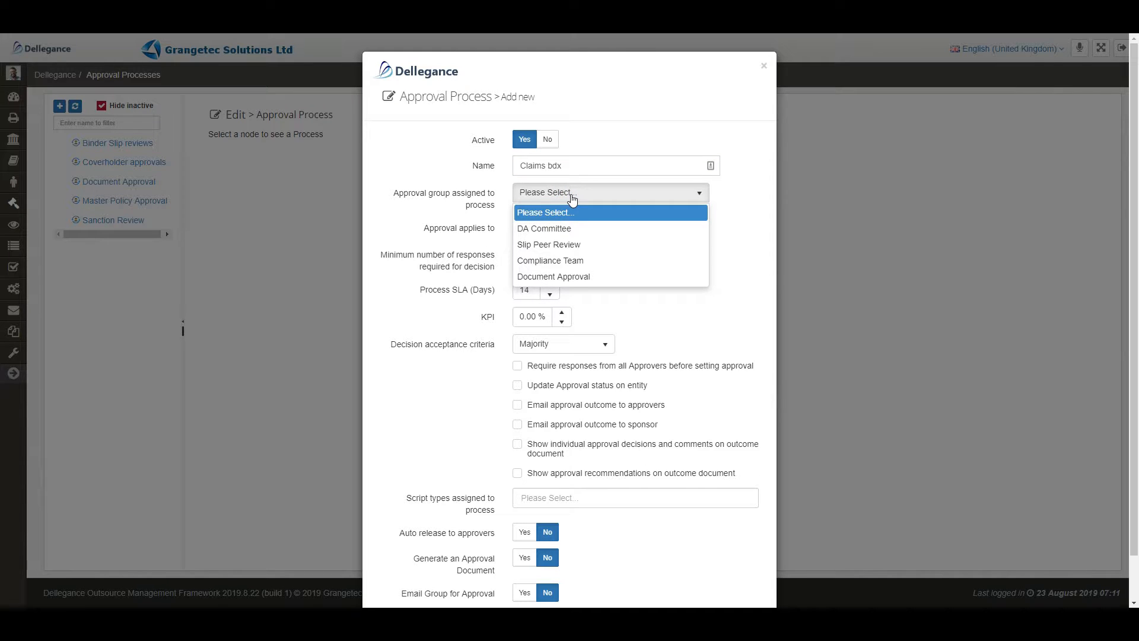
left_click(589, 275)
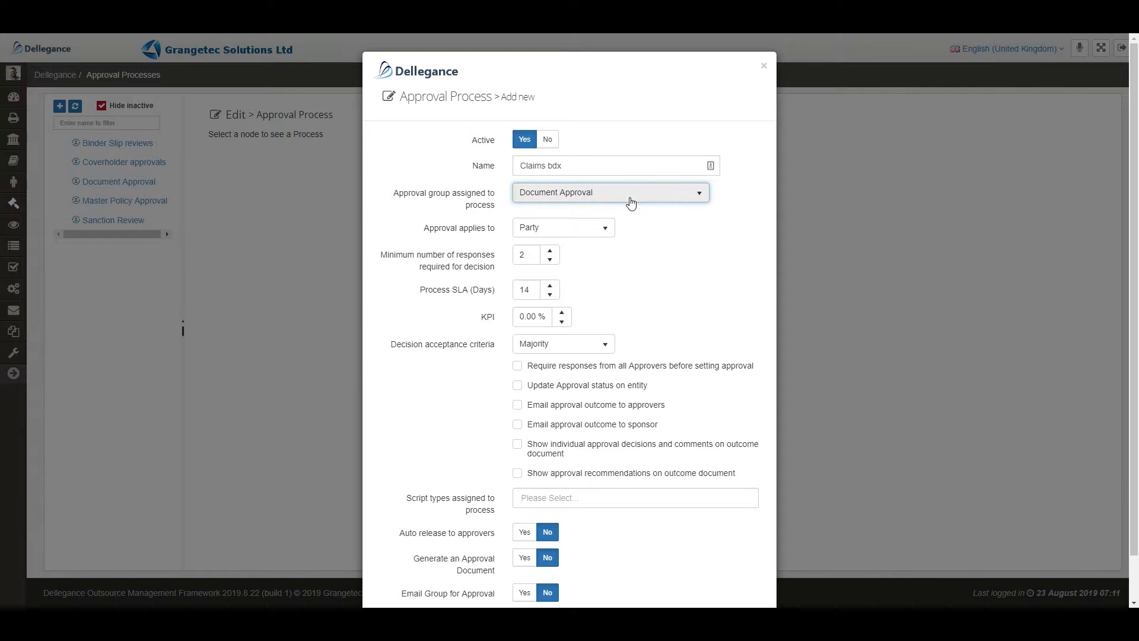
left_click(605, 228)
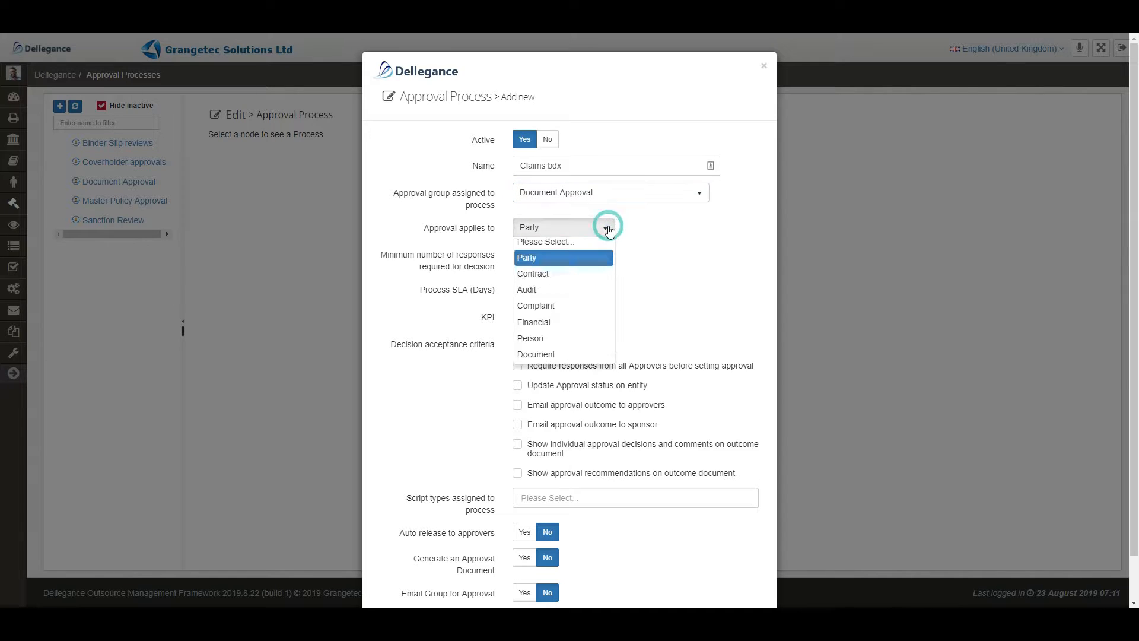
left_click(546, 364)
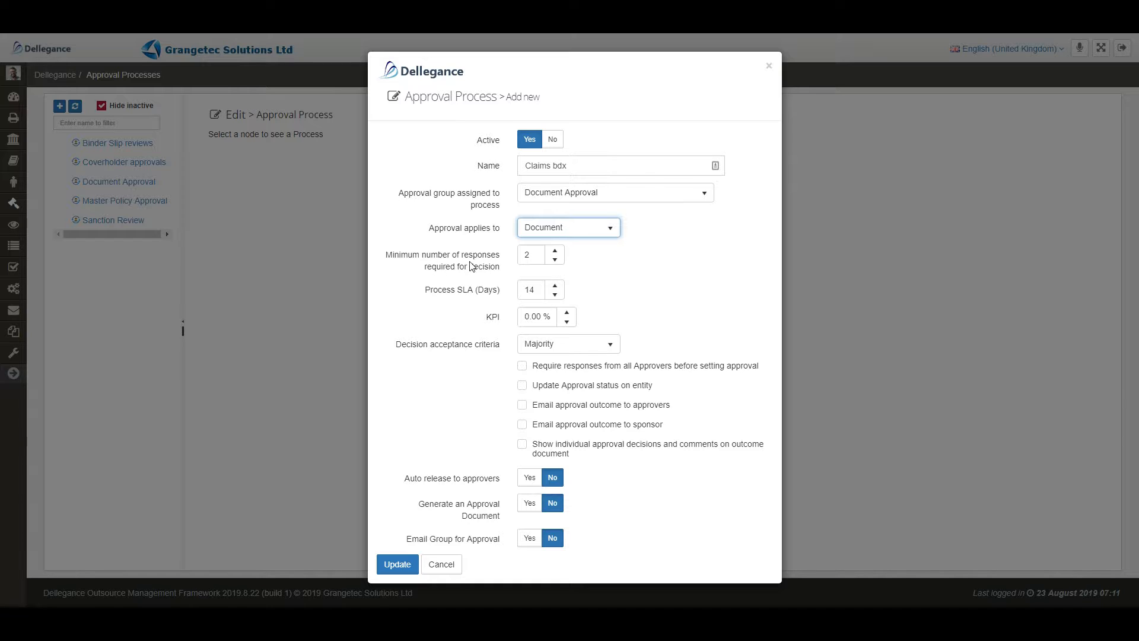
Set the process to a minimum of 1 response, an SLA of 3 days and a KPI of 80%.
left_click(554, 260)
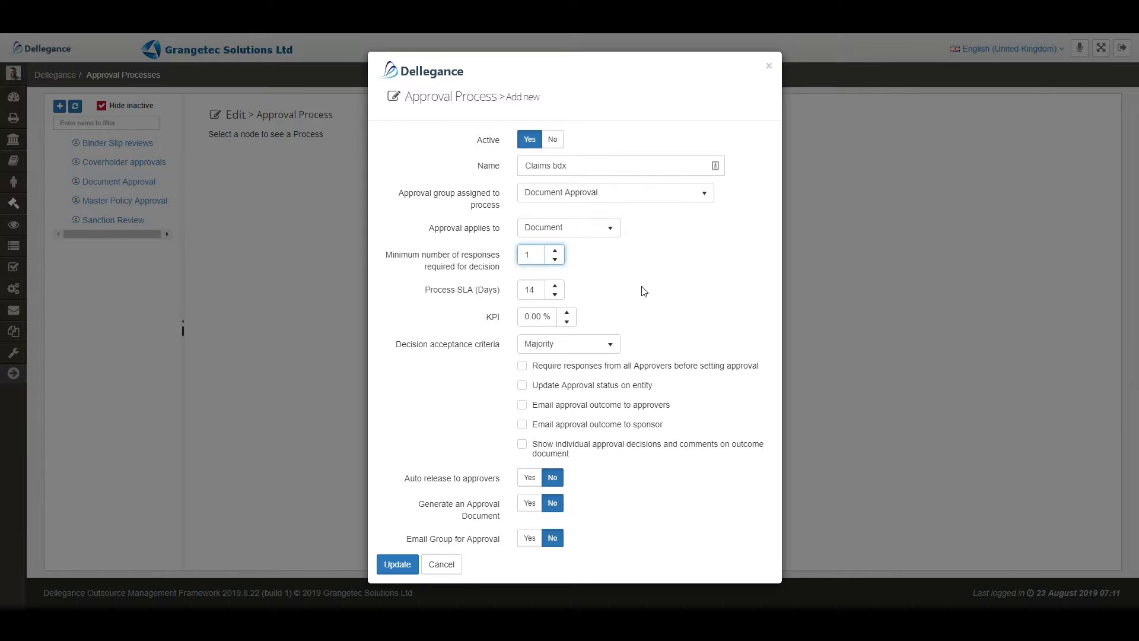
left_click_drag(536, 290, 513, 289)
type("3")
left_click(664, 290)
left_click(526, 315)
type("80")
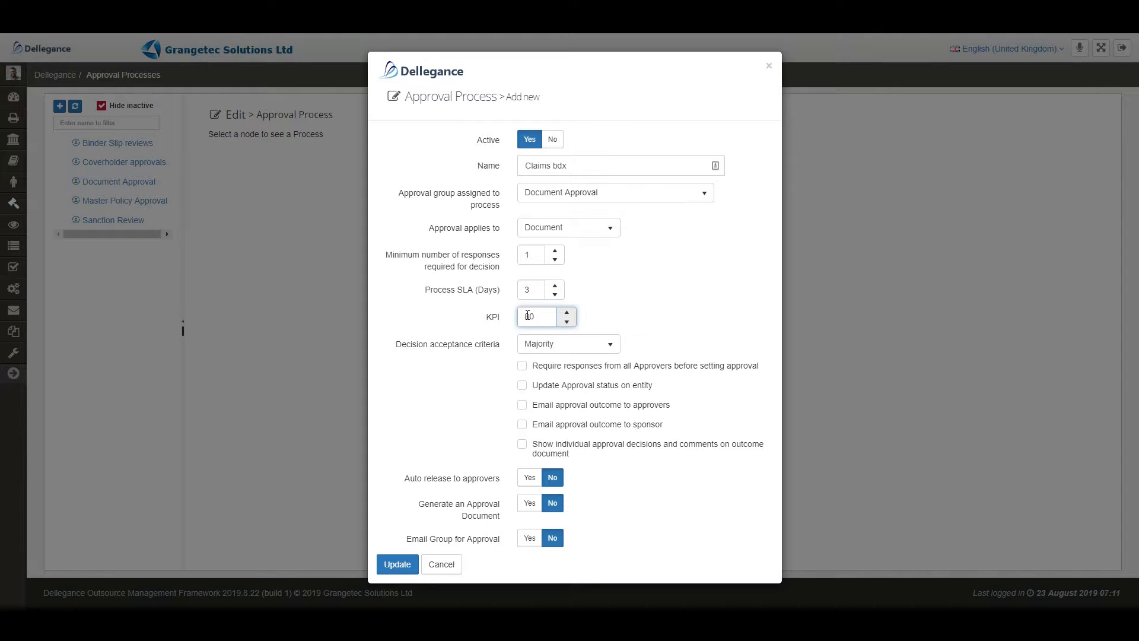
left_click(639, 303)
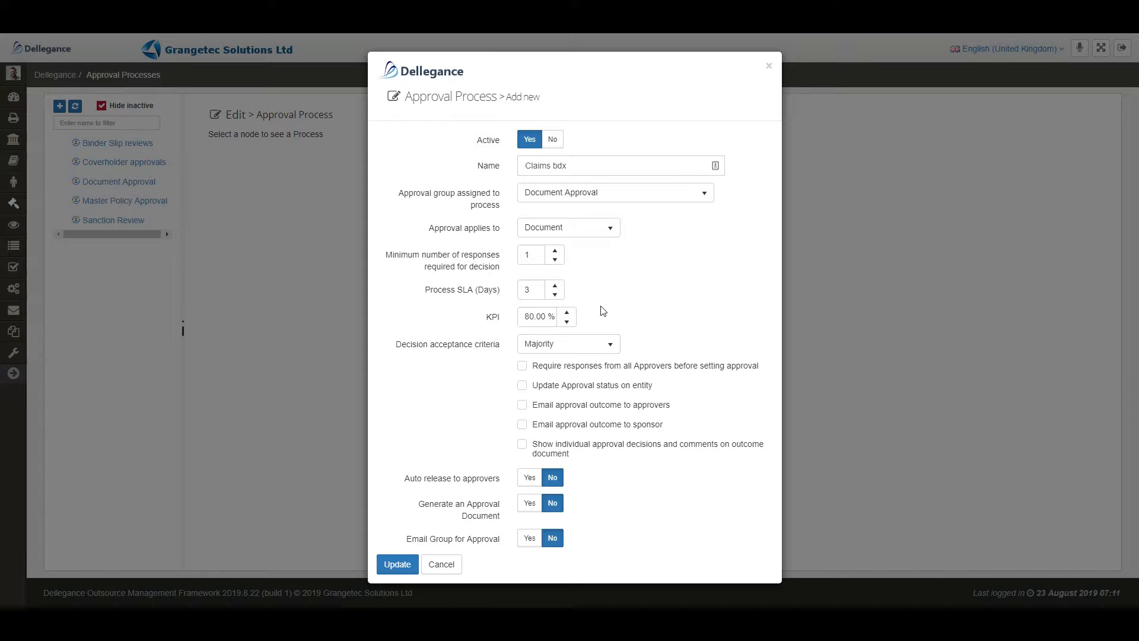
Set decision acceptance to Unanimous and enable updating the entity's approval status, emailing the outcome to the sponsor and showing individual decisions and comments.
left_click(608, 350)
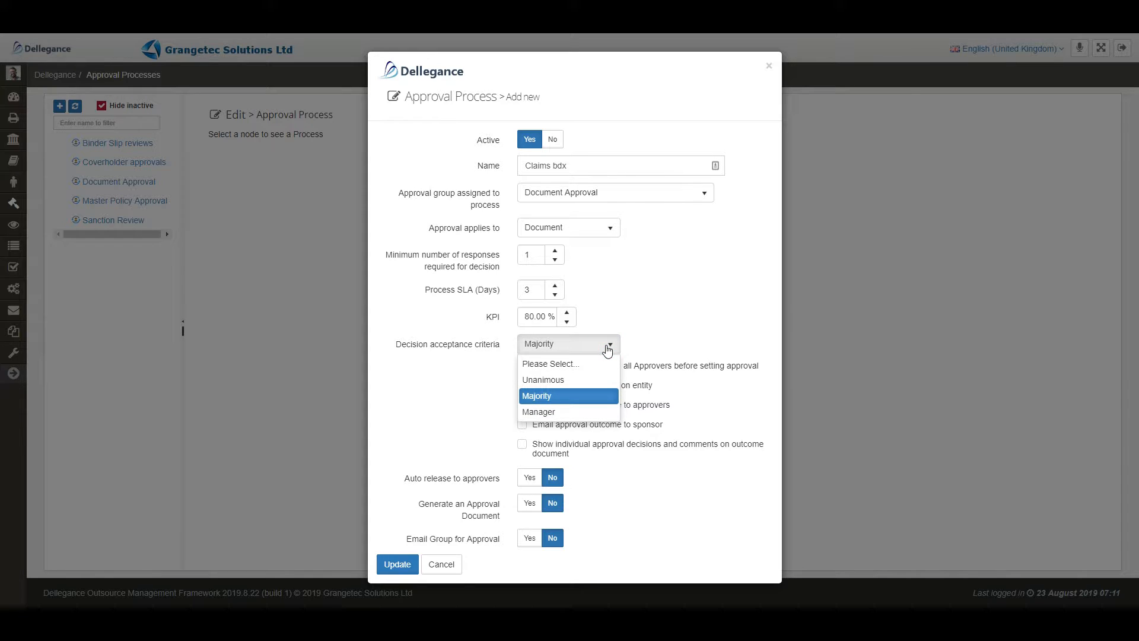
left_click(550, 379)
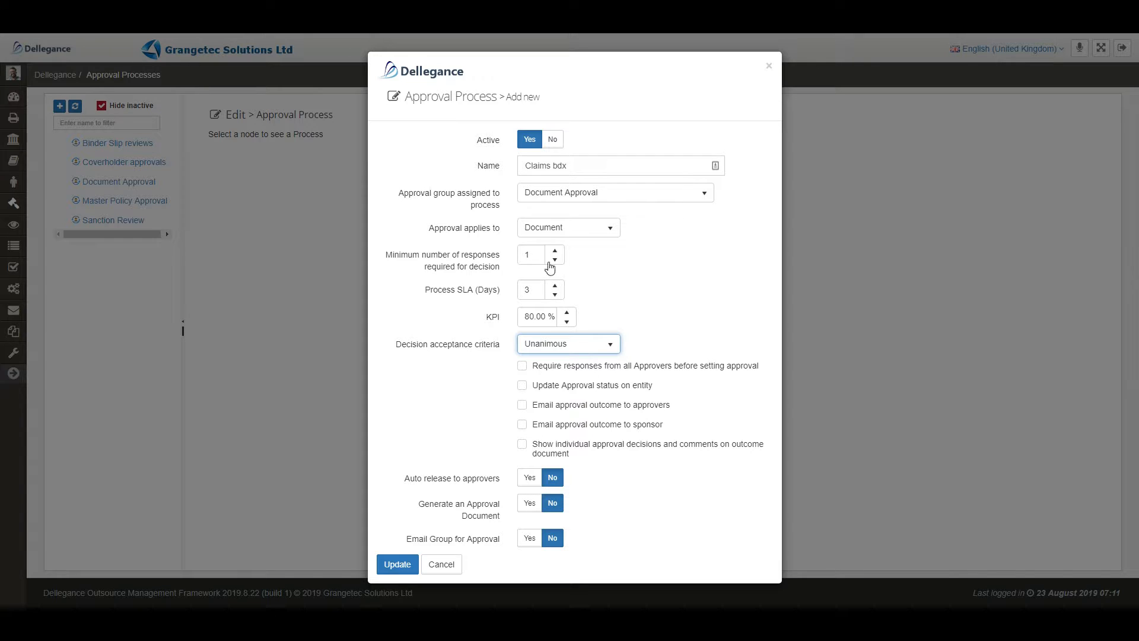
left_click(556, 387)
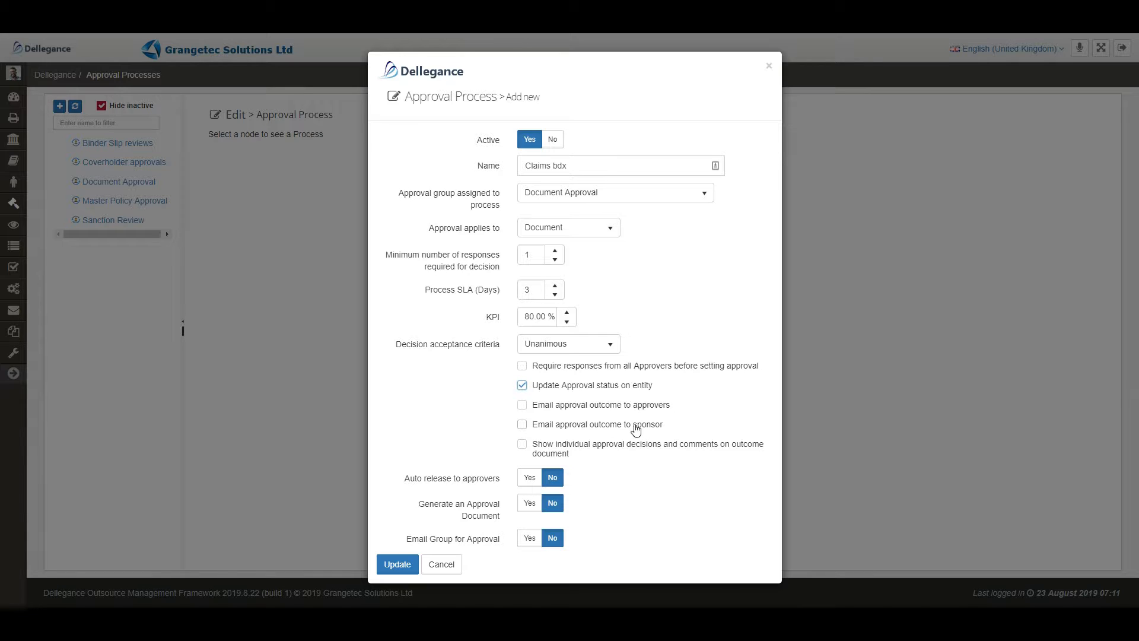
left_click(521, 425)
left_click(522, 444)
Turn on auto release to approvers and generate an approval document that includes the decision link and document links.
left_click(525, 481)
left_click(527, 482)
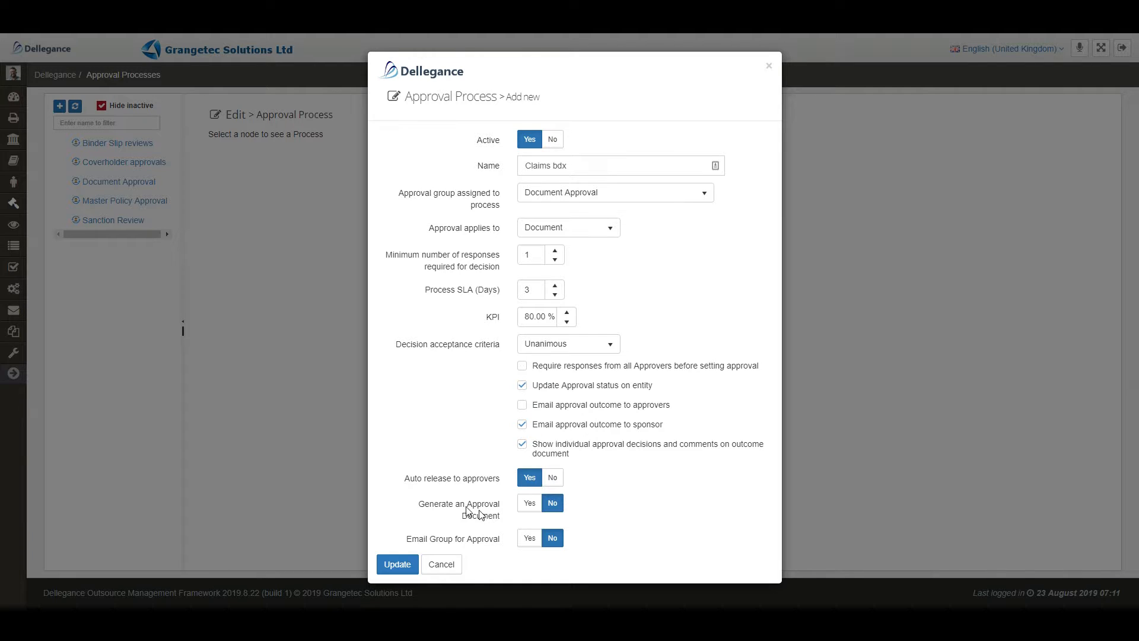
left_click(527, 505)
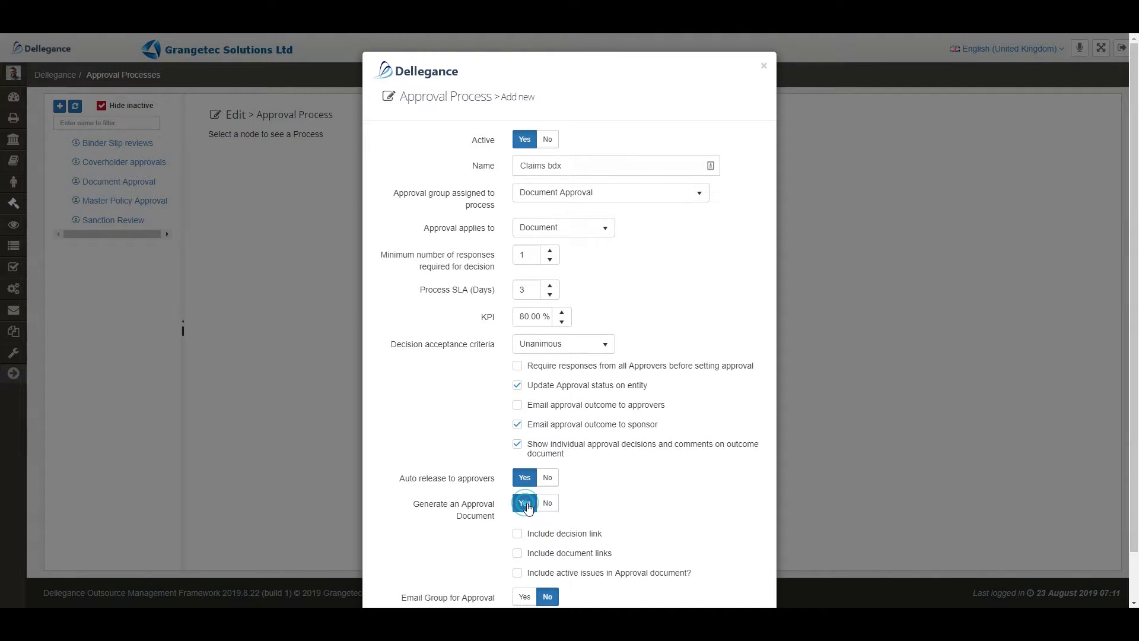
scroll(638, 504, "down", 2)
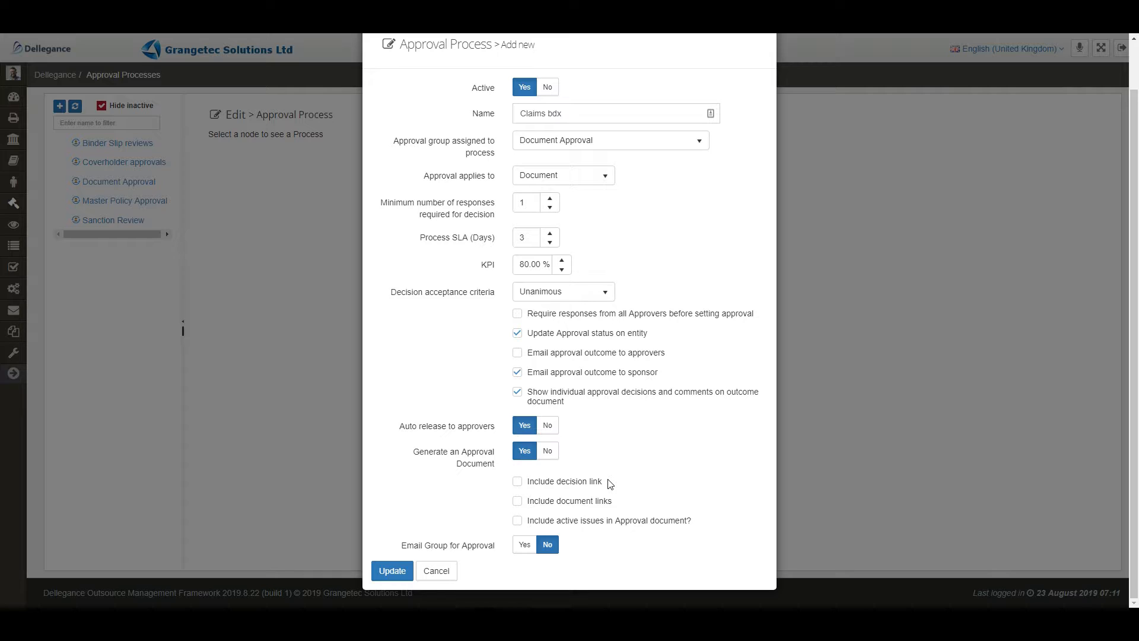
left_click(525, 482)
left_click(518, 503)
Turn on Email Group for Approval and enter the email from address.
left_click(531, 547)
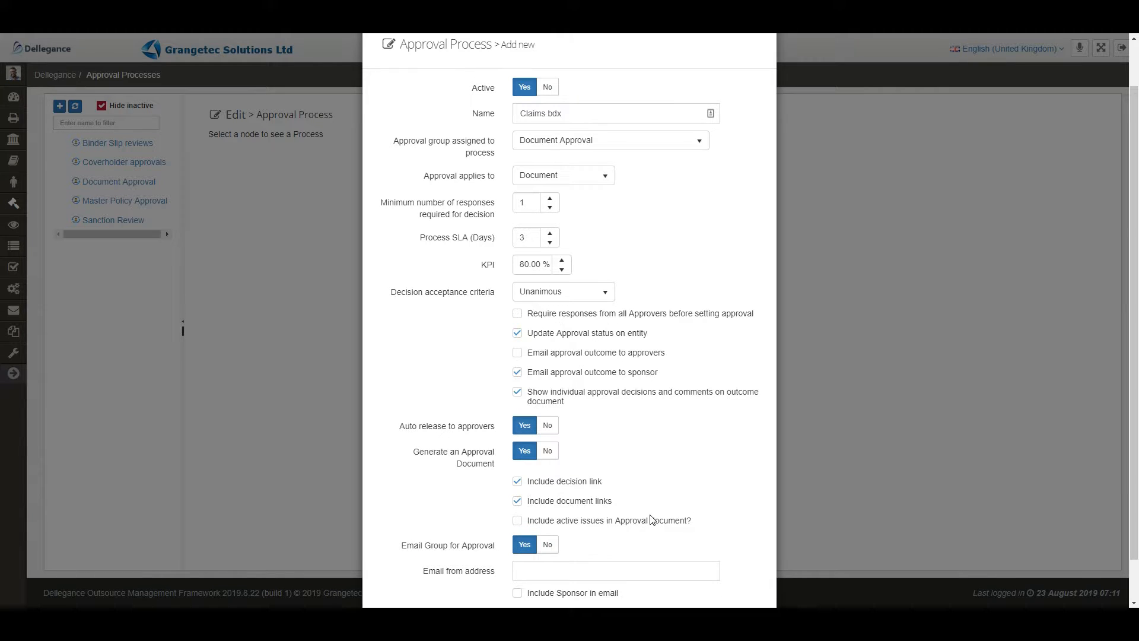
scroll(637, 524, "down", 1)
left_click(626, 523)
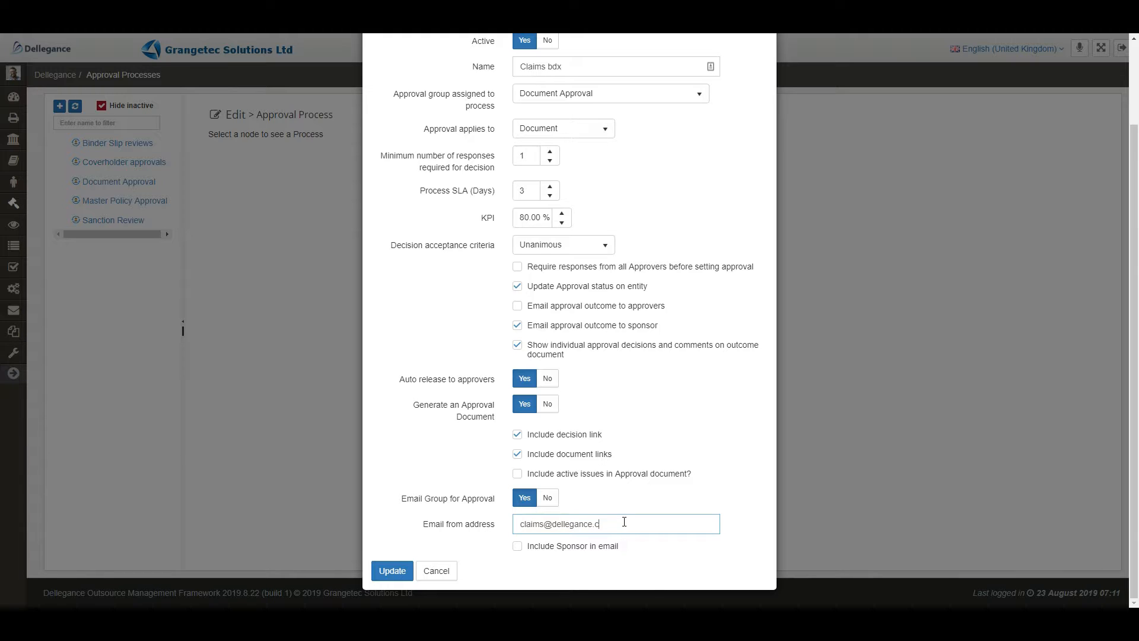
left_click(660, 491)
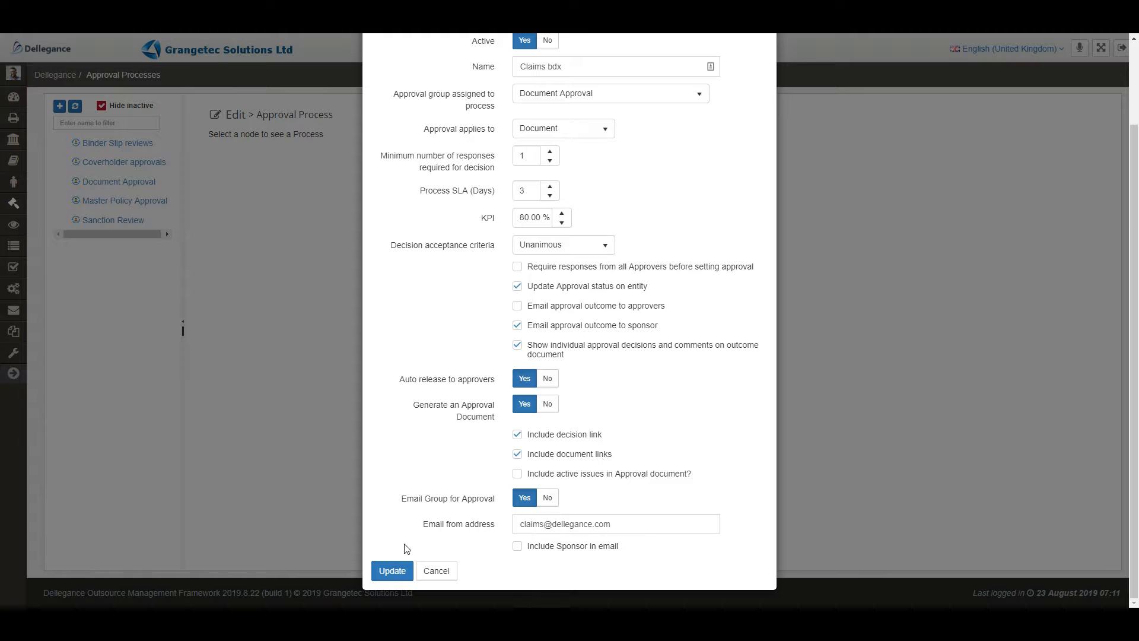
Save the new approval process and open Claims bdx from the refreshed process list.
left_click(396, 571)
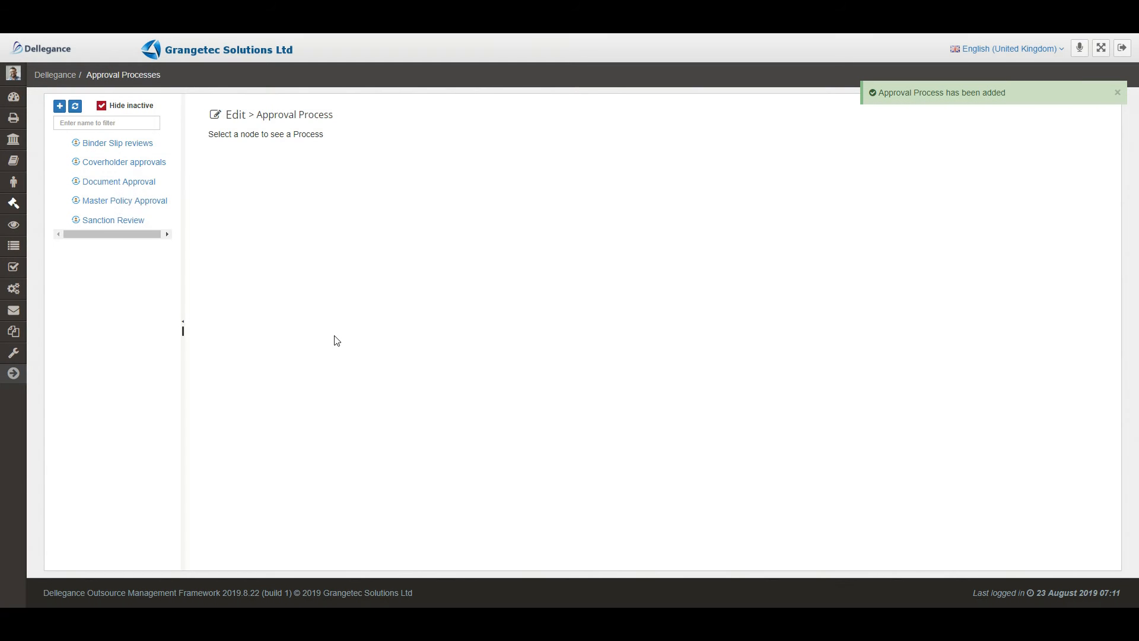
left_click(74, 106)
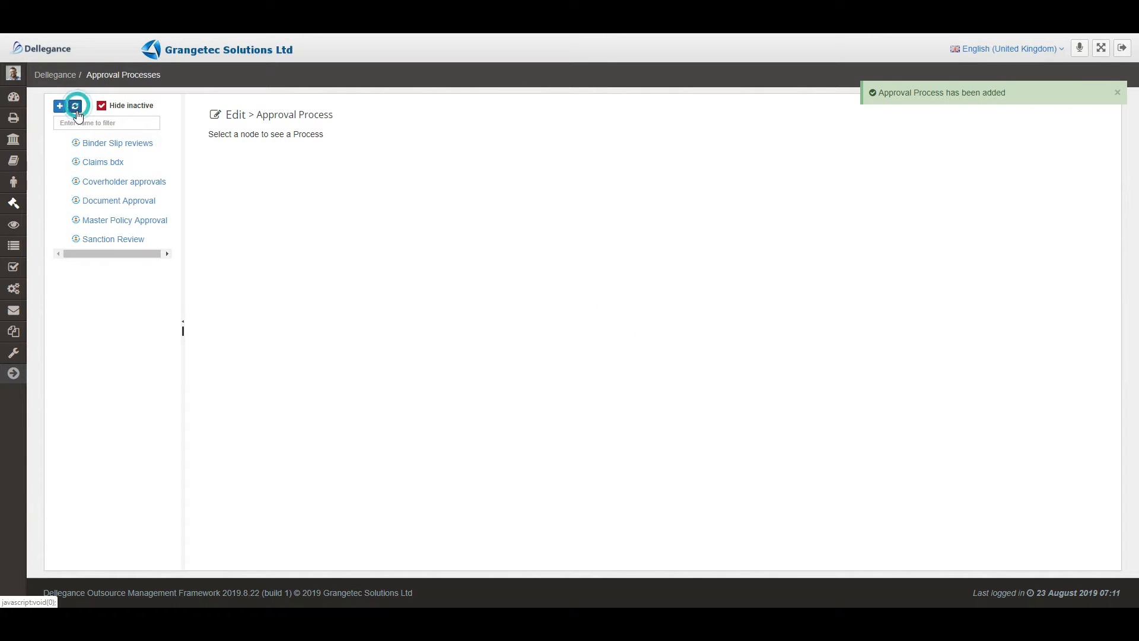
left_click(101, 161)
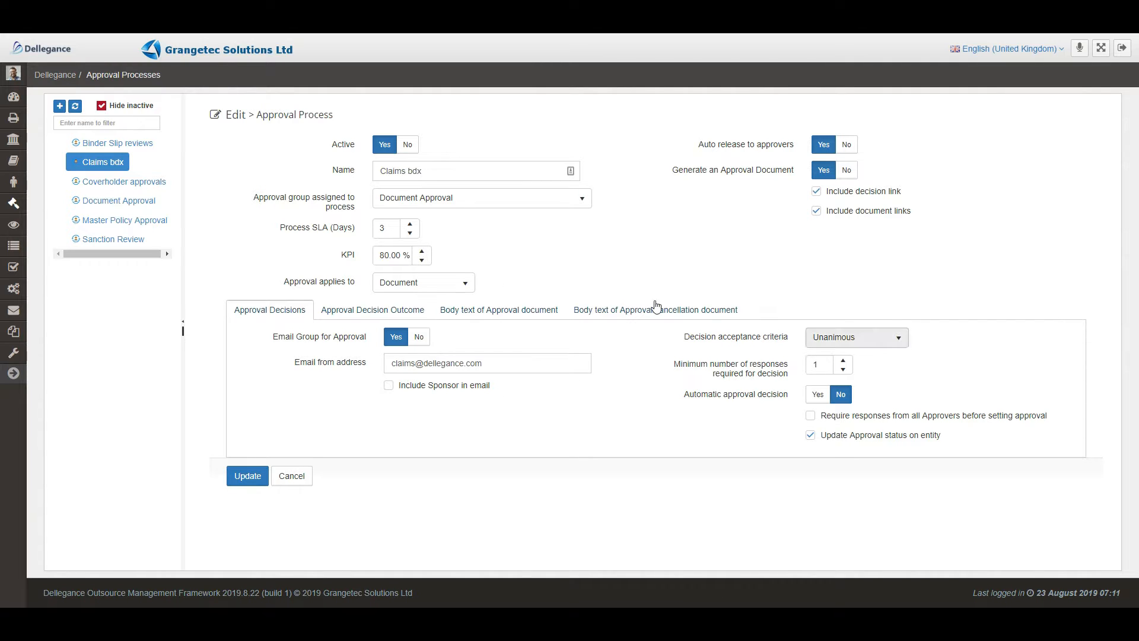
Write the body text of the approval document for Claims bdx, beginning with "Please".
left_click(539, 309)
left_click(323, 386)
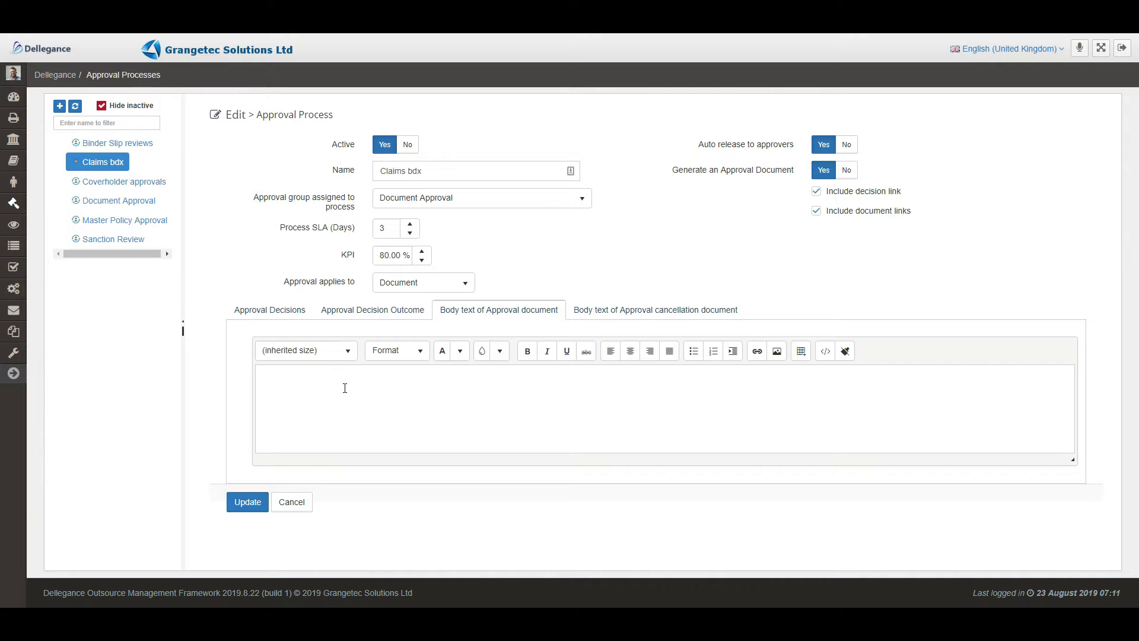
type("Please a")
key("BackSpace")
key("BackSpace")
type("th")
Change the ending of the decision outcome document's body text to "document has been approved" and save the process.
left_click(625, 318)
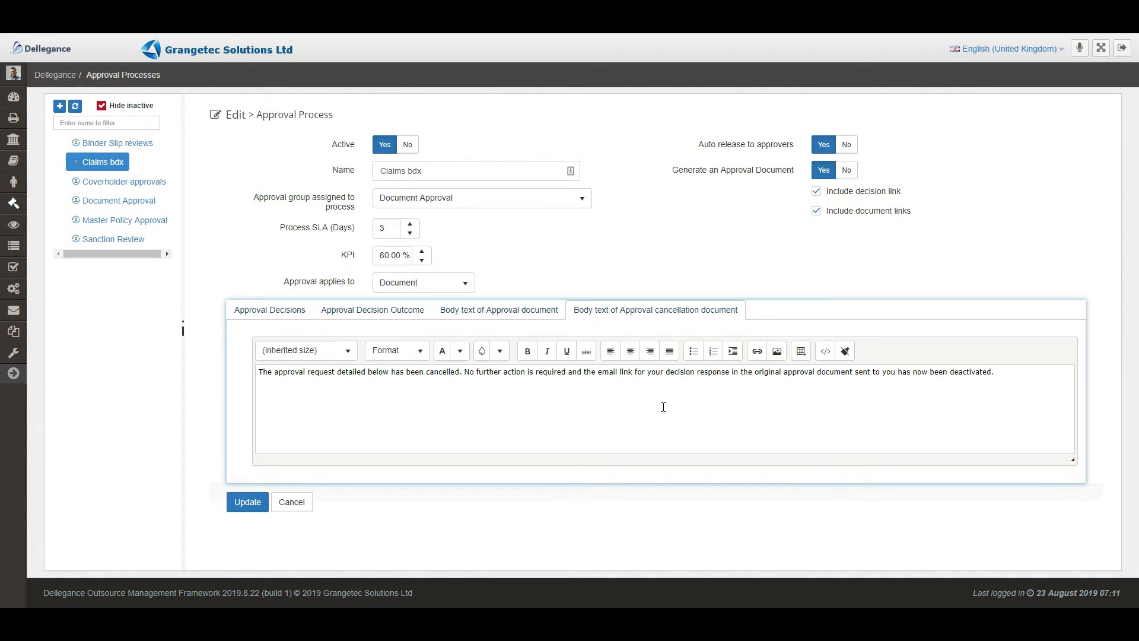
left_click(386, 311)
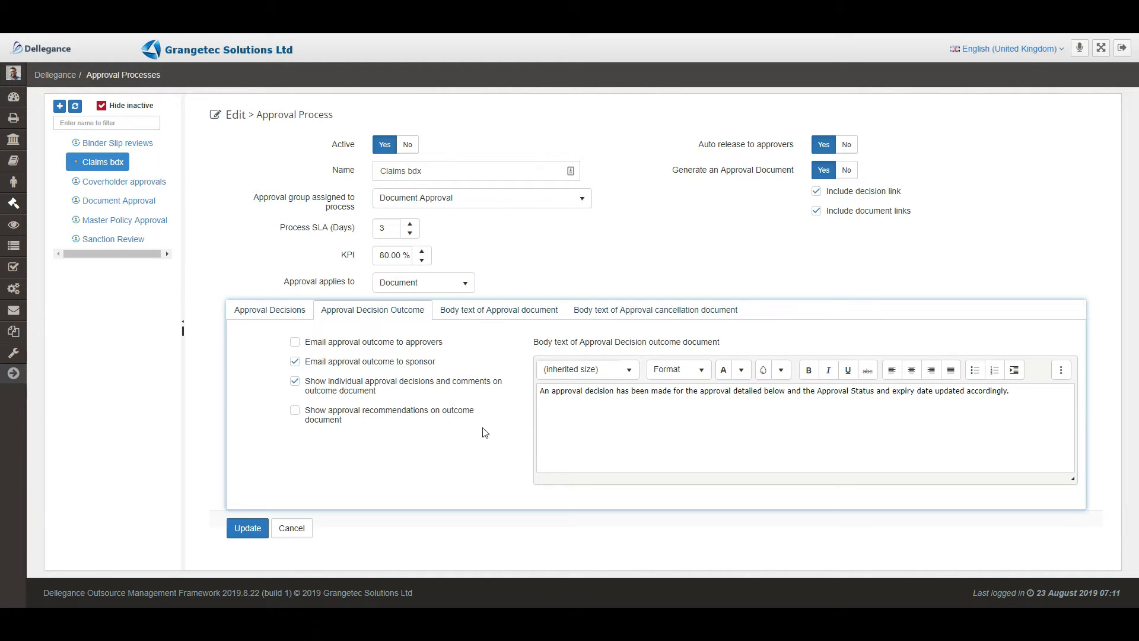
left_click(646, 431)
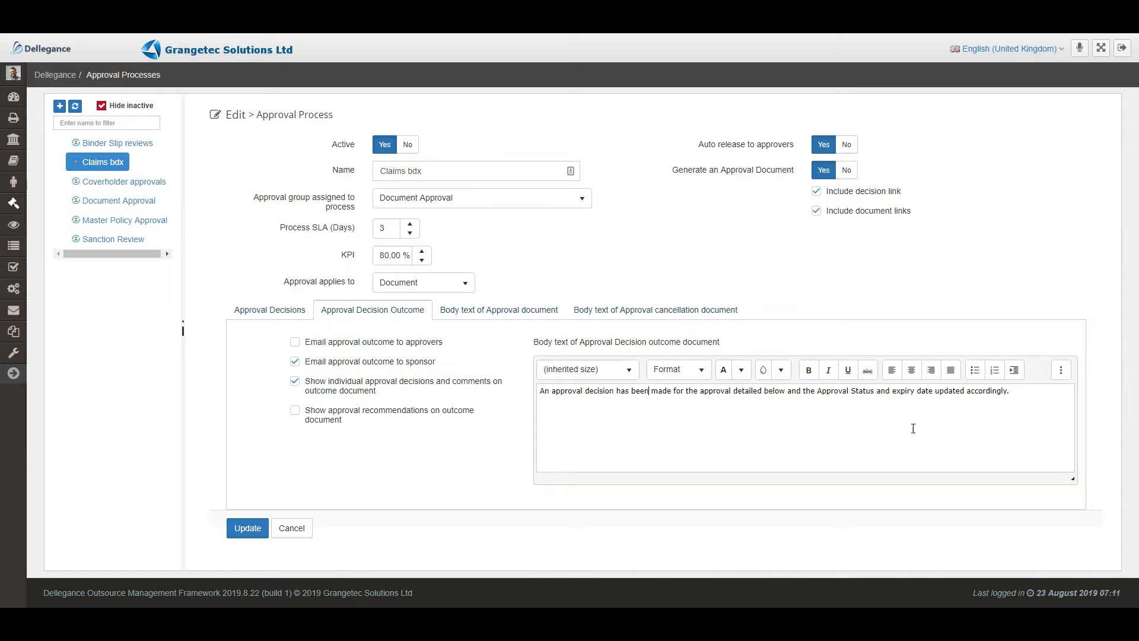
left_click(1036, 392)
left_click_drag(819, 390, 1008, 393)
type("document has been approved")
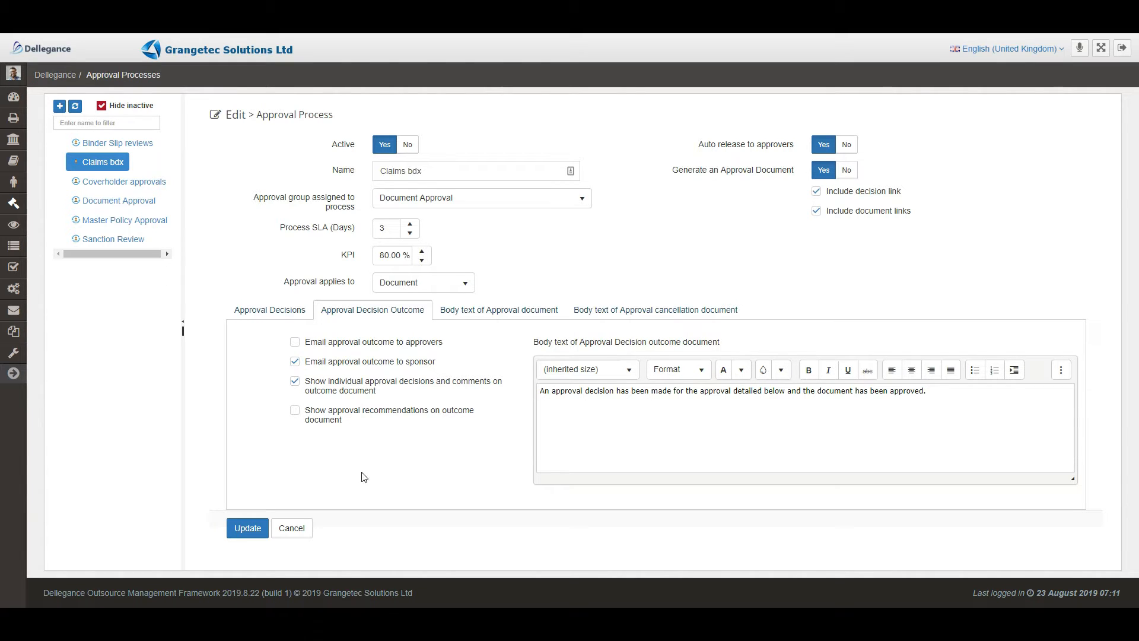
left_click(247, 528)
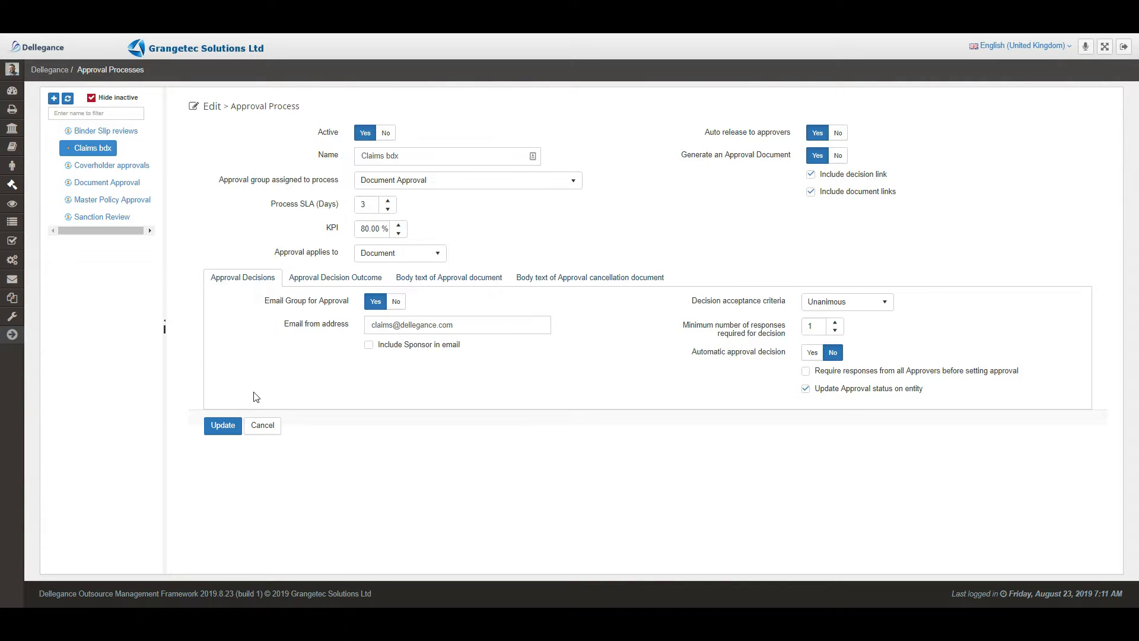
Open the list of document types and look through the existing entries.
mouse_move(12, 300)
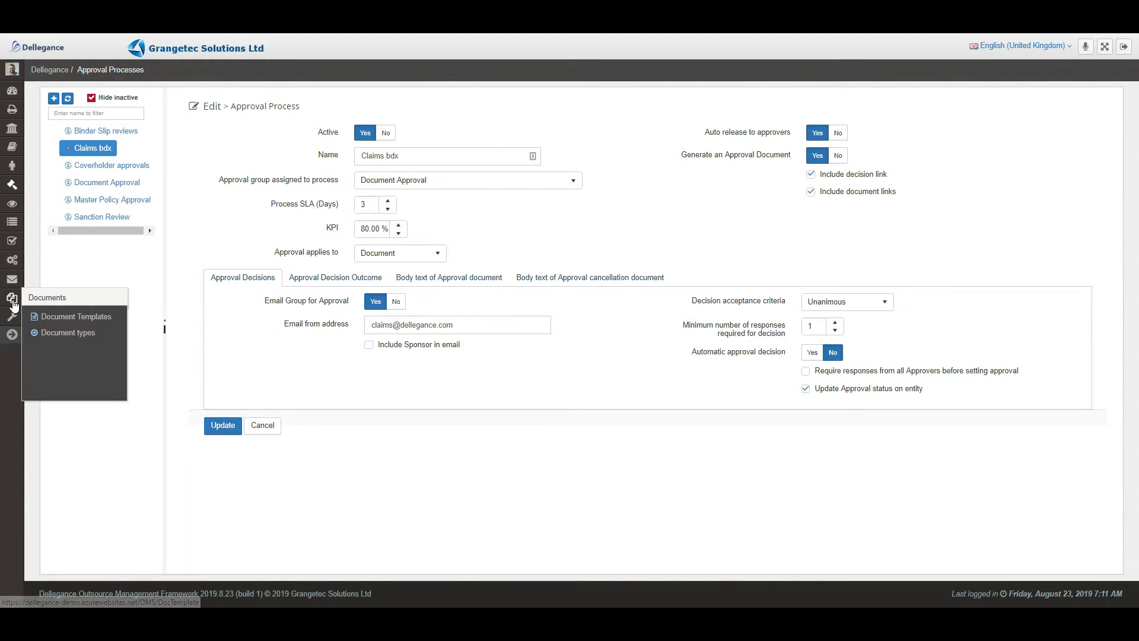
left_click(63, 332)
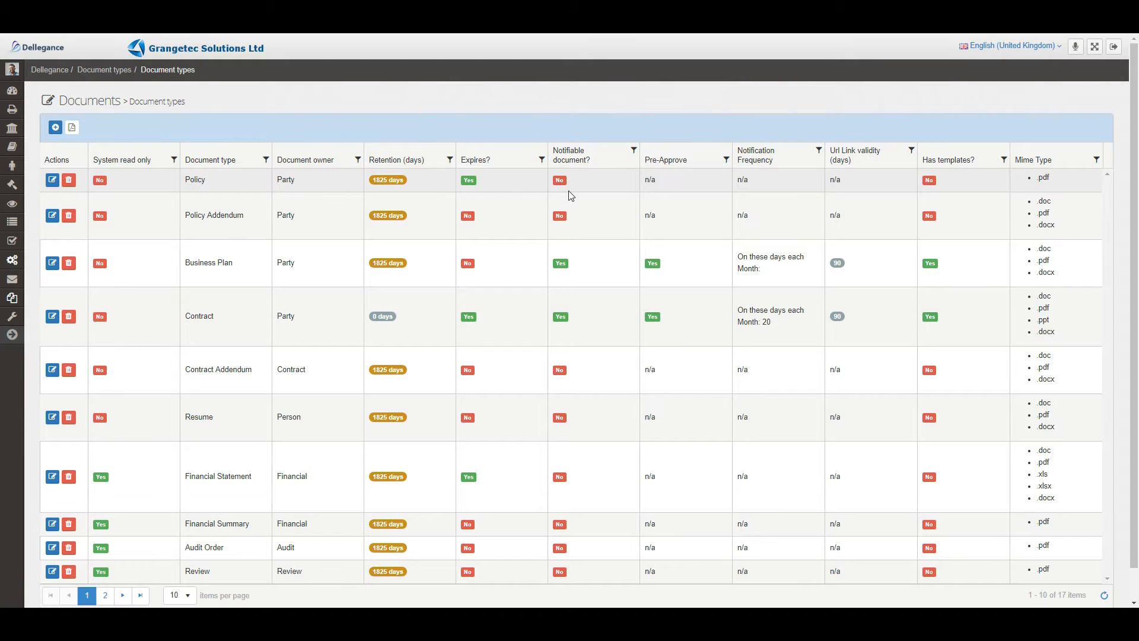
key("ctrl+plus")
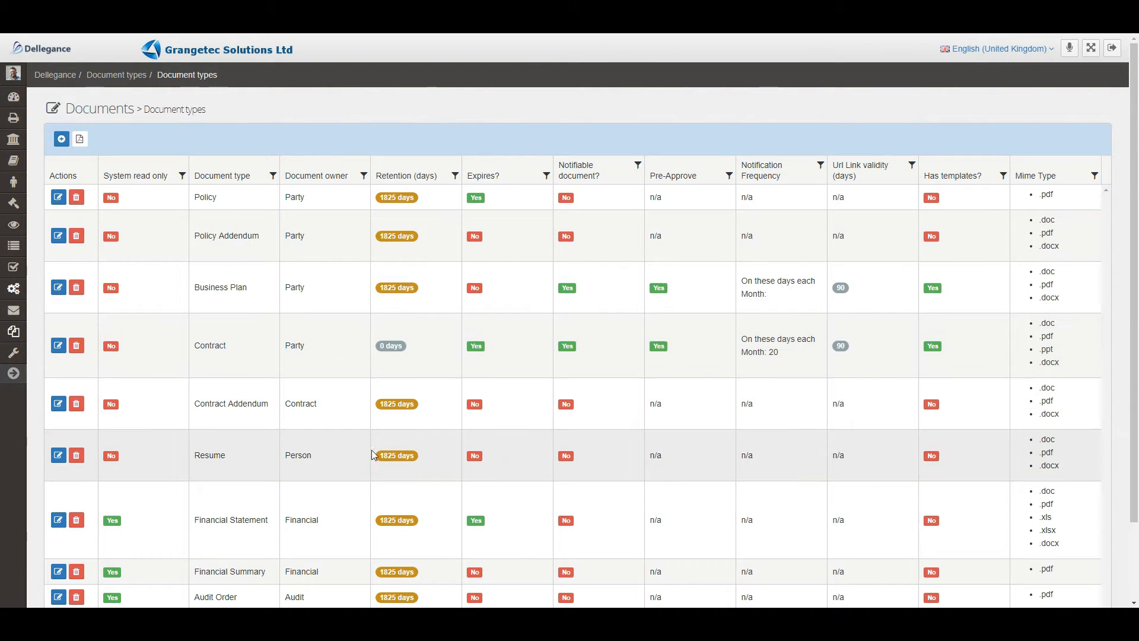
scroll(372, 459, "down", 1)
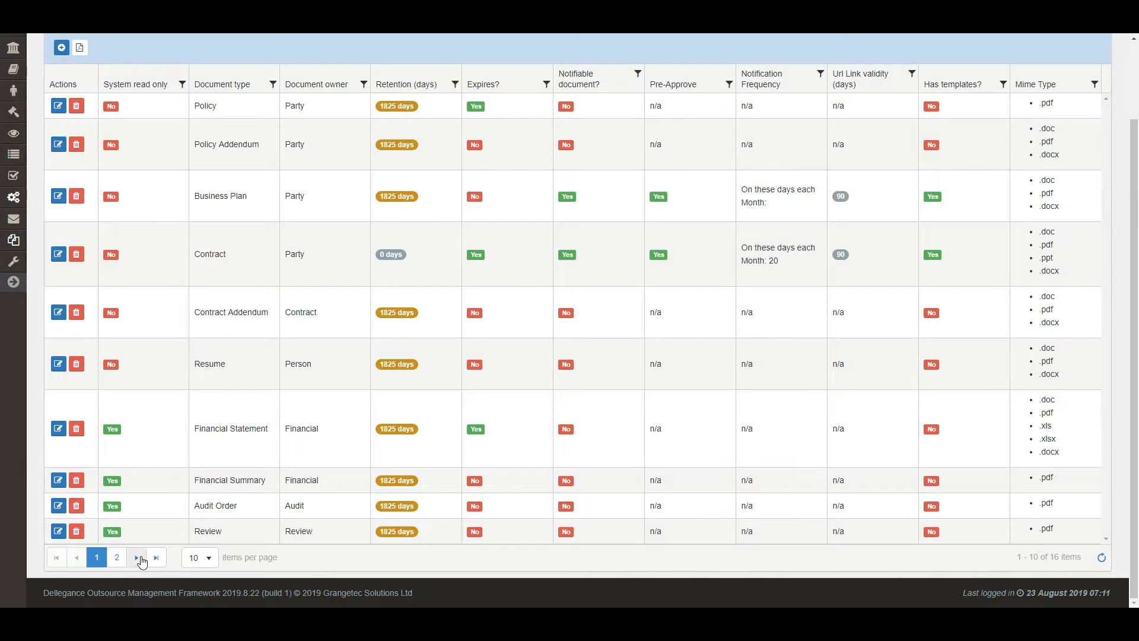
scroll(131, 493, "up", 2)
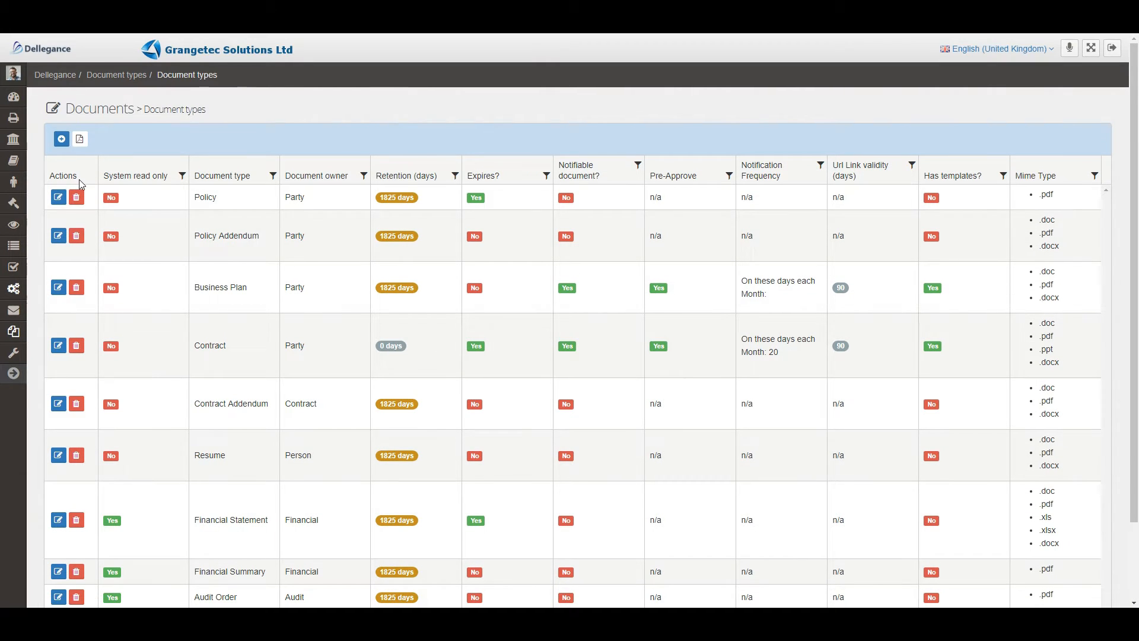
Start a new document type named Test Claims with Contract as the document owner.
left_click(60, 141)
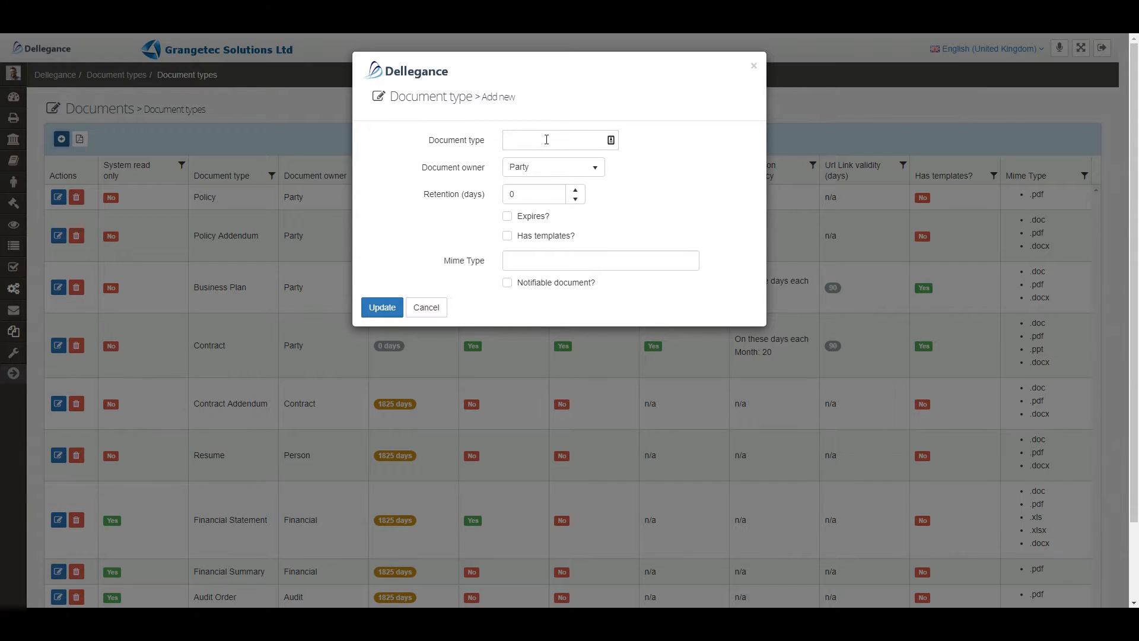
left_click(598, 168)
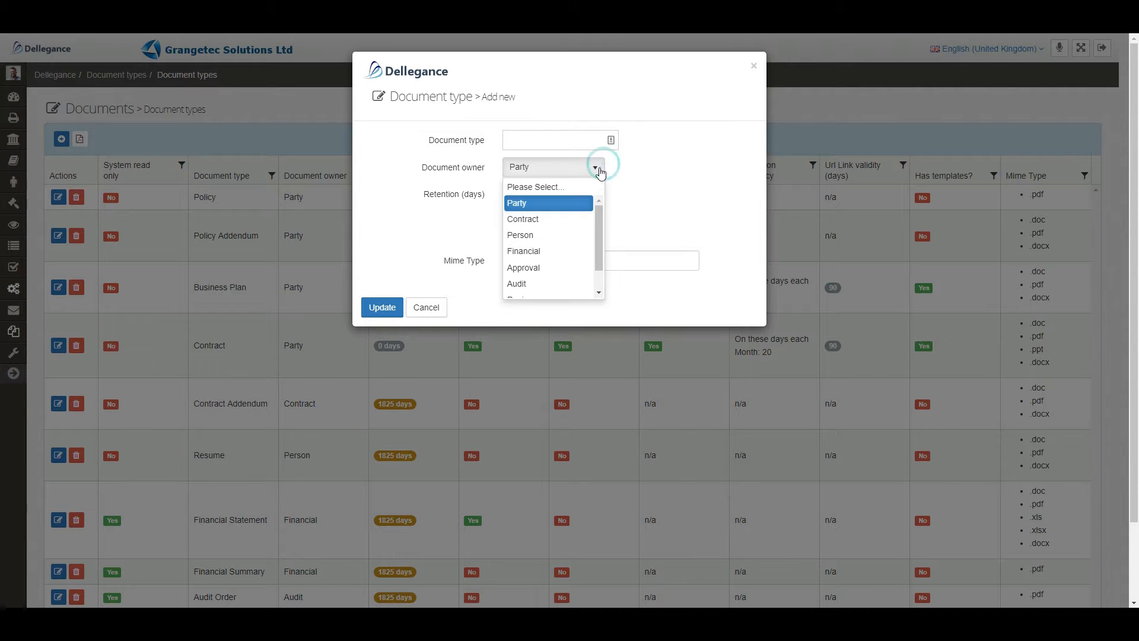
left_click(543, 219)
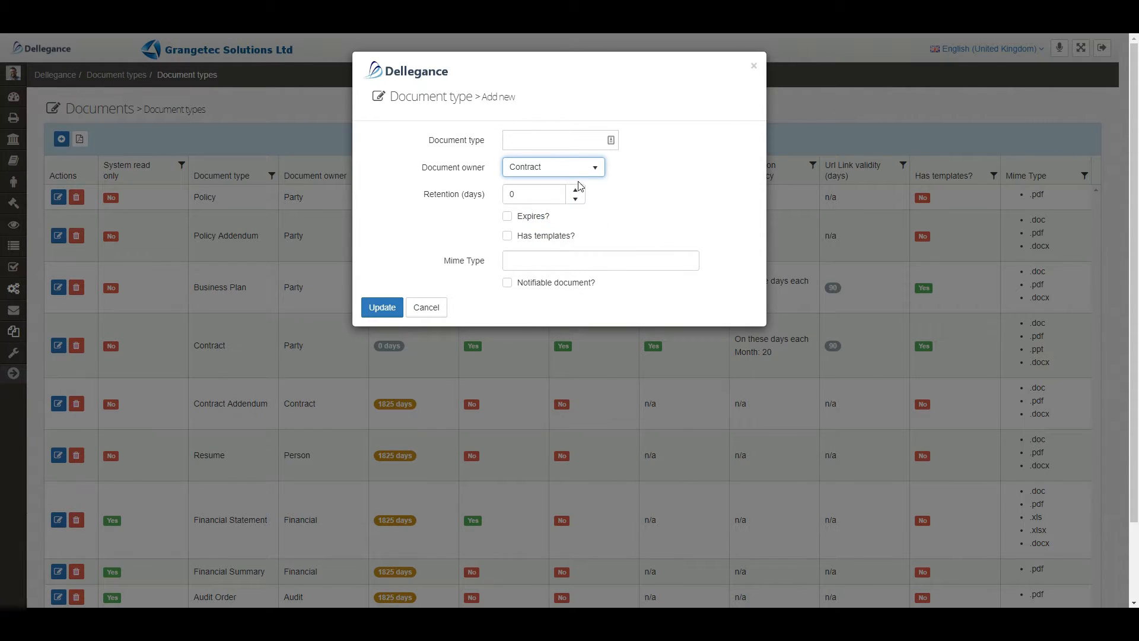
left_click(567, 140)
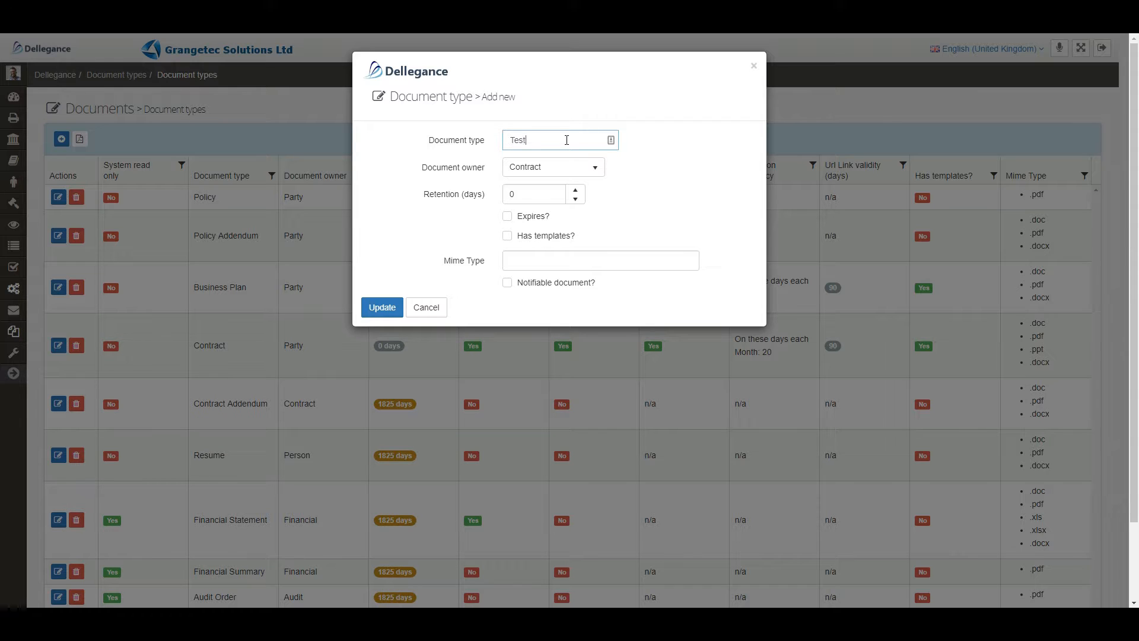
type("Test Claims")
Allow the mime types .pdf, .xls and .xlsx for the Test Claims document type.
left_click(537, 264)
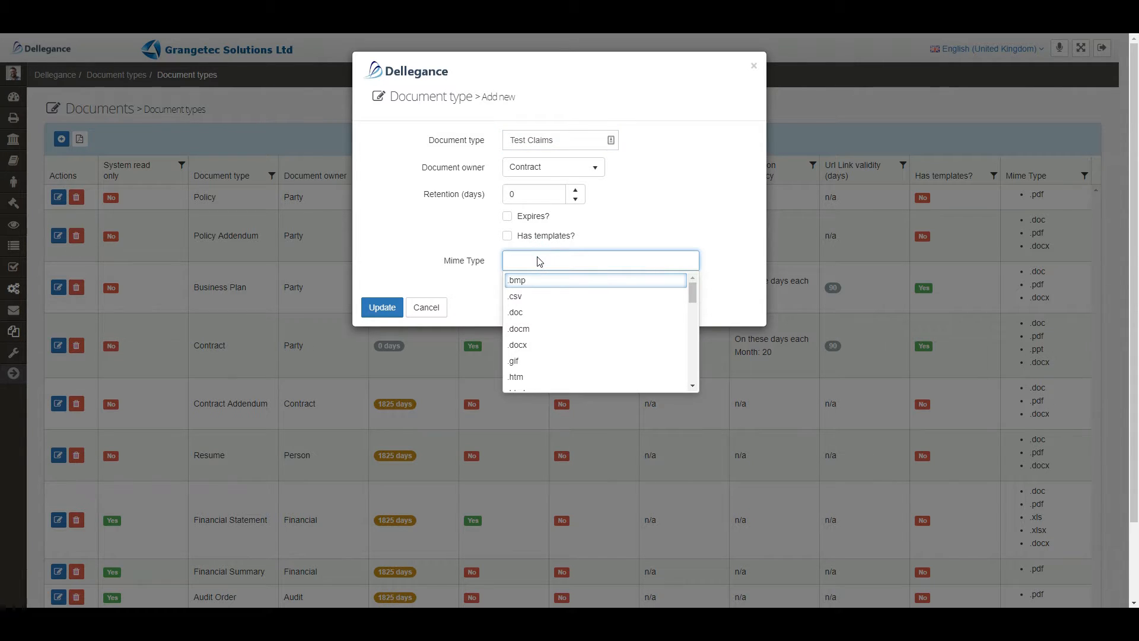
type("p")
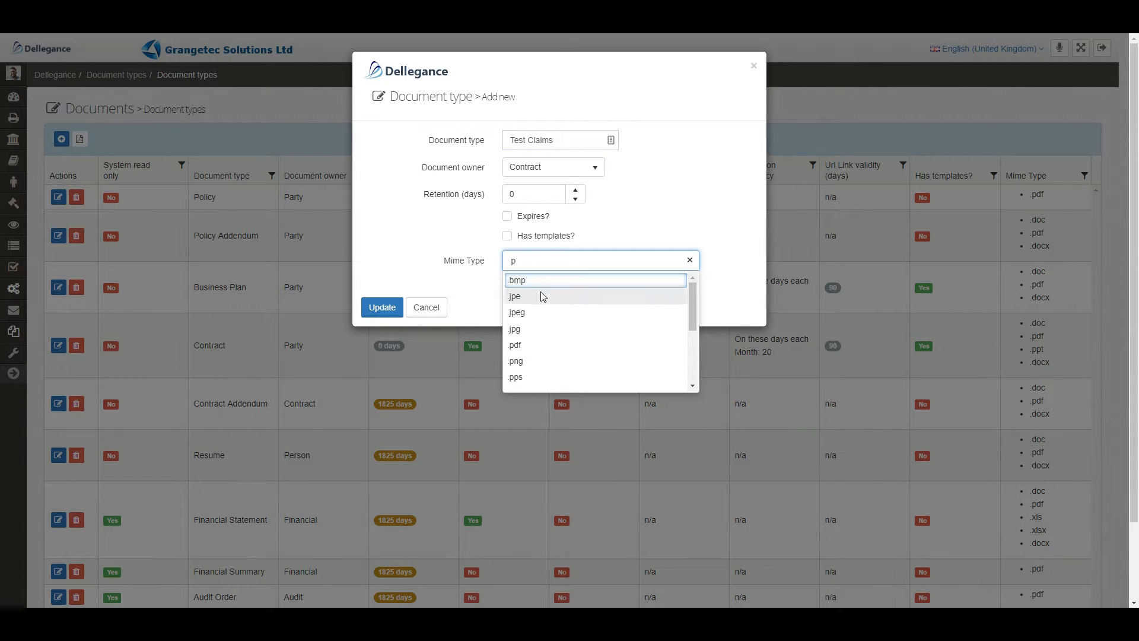
left_click(526, 347)
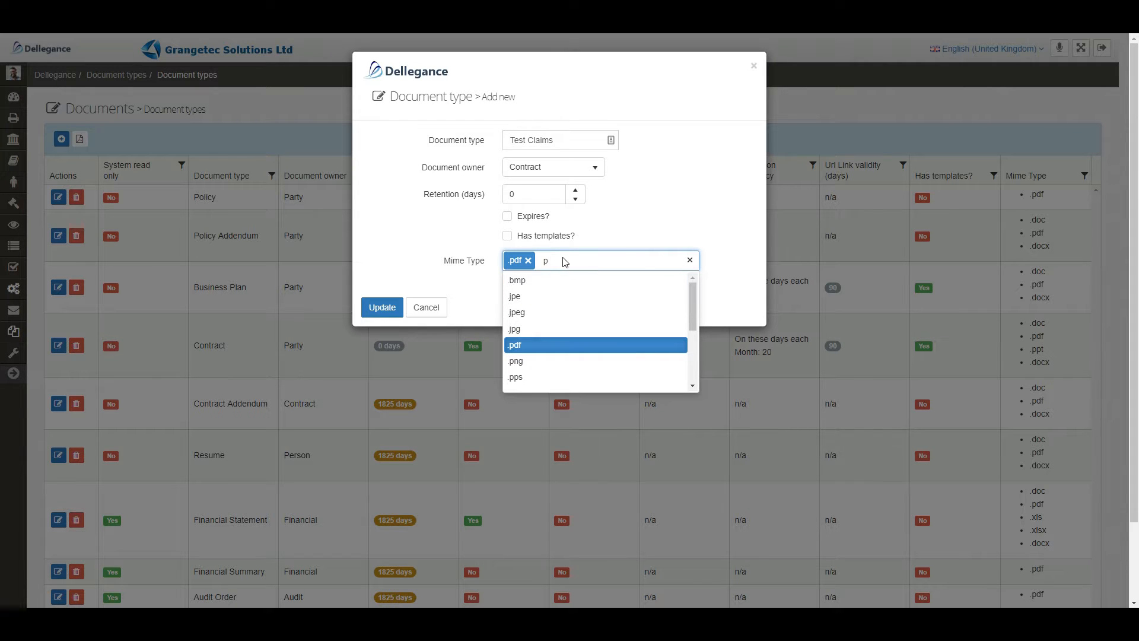
key("BackSpace")
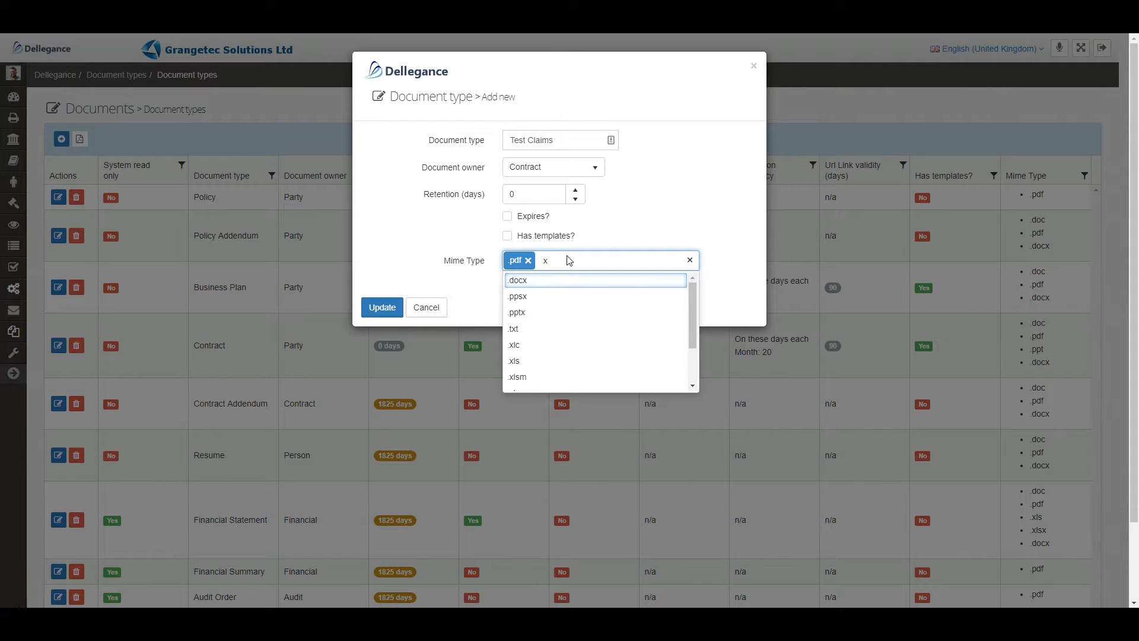
left_click(514, 362)
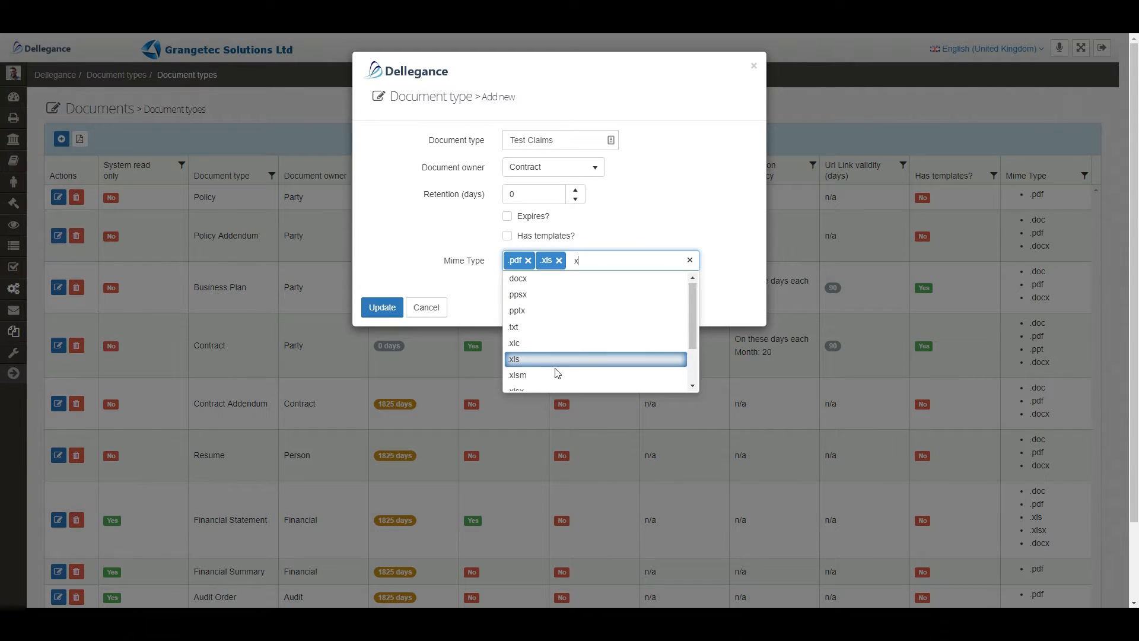
scroll(554, 368, "down", 2)
left_click(533, 335)
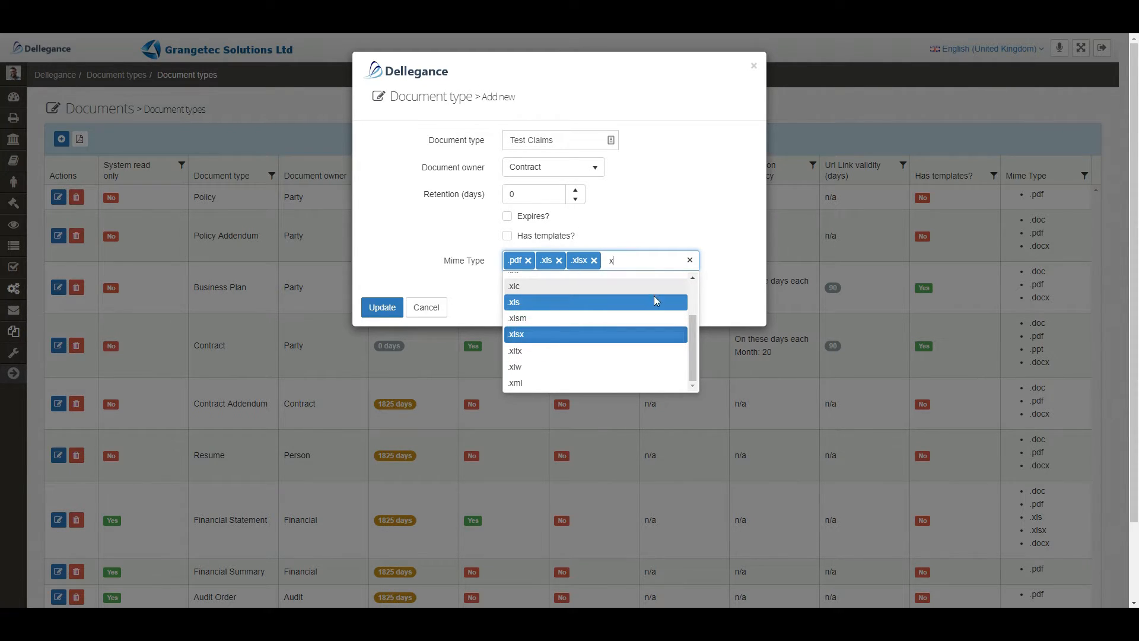
left_click(703, 196)
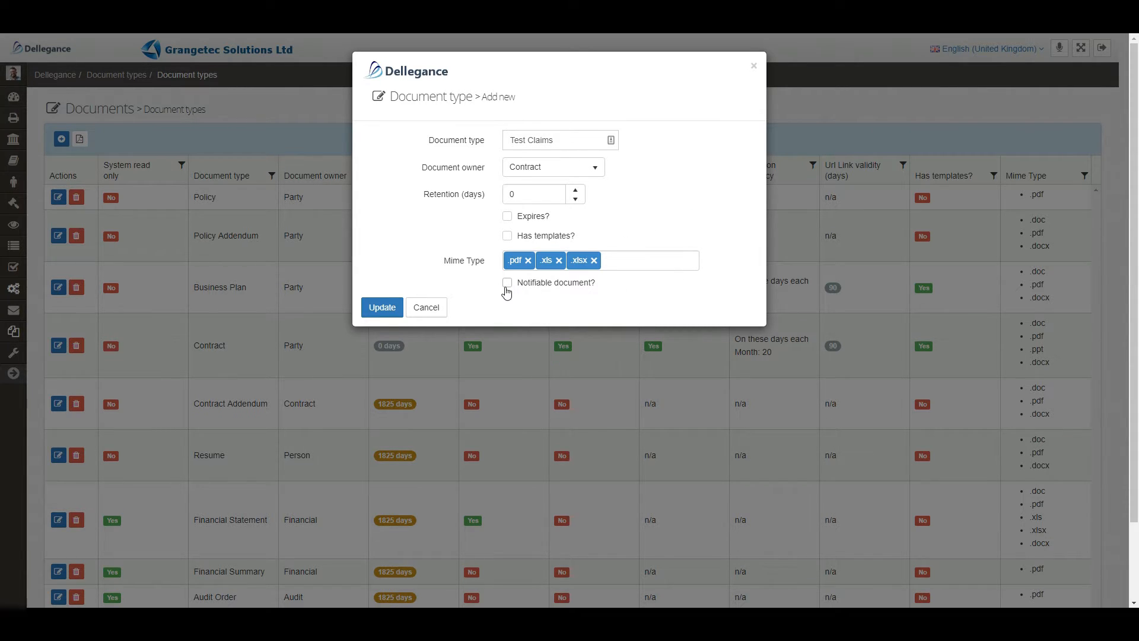
Make Test Claims a notifiable document with pre-approval through the Document Approval process.
left_click(506, 284)
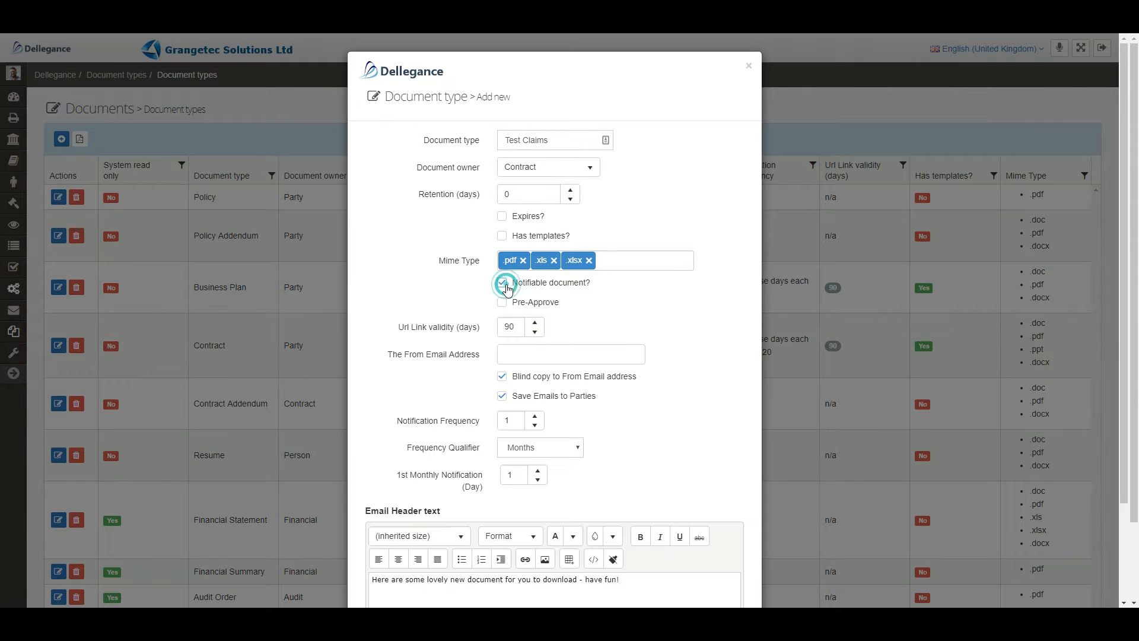
scroll(658, 304, "down", 2)
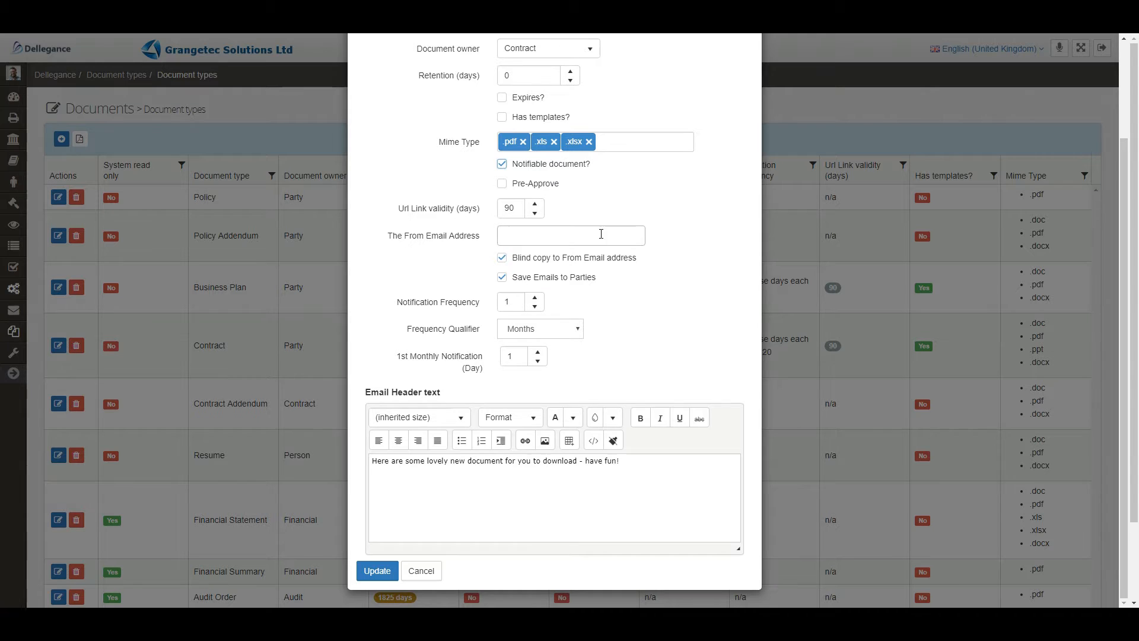
left_click(503, 185)
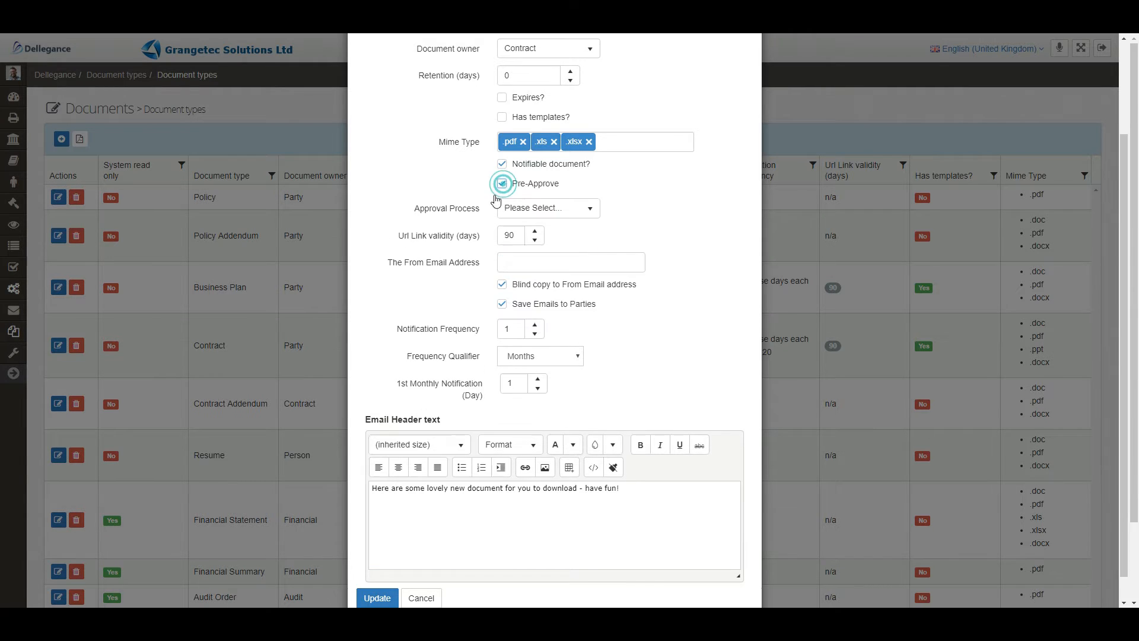
left_click(548, 208)
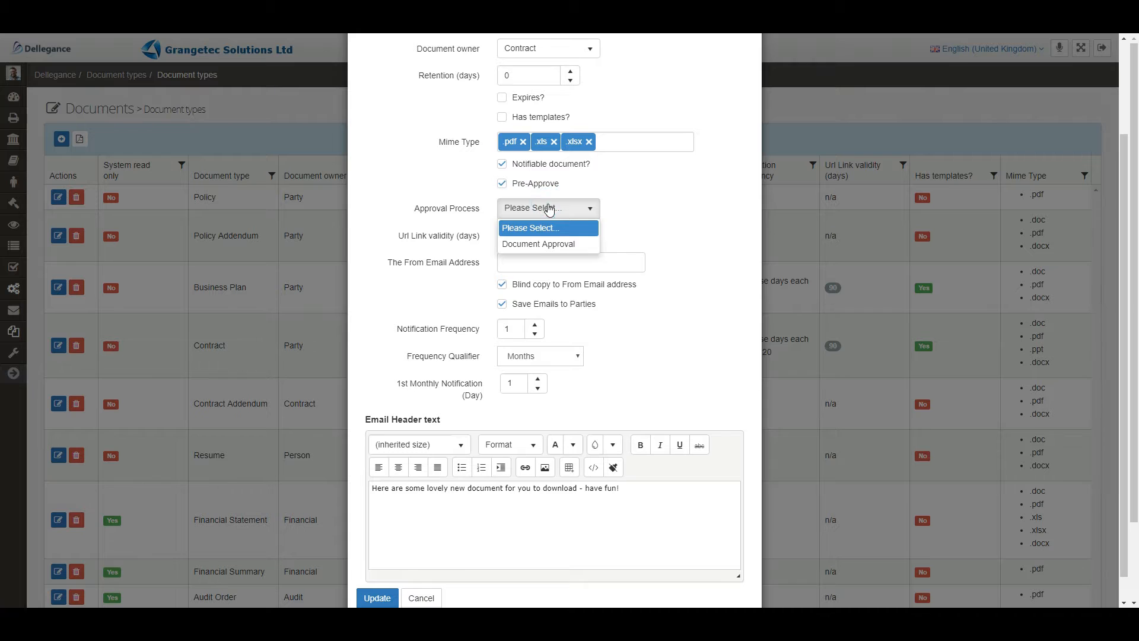
left_click(553, 243)
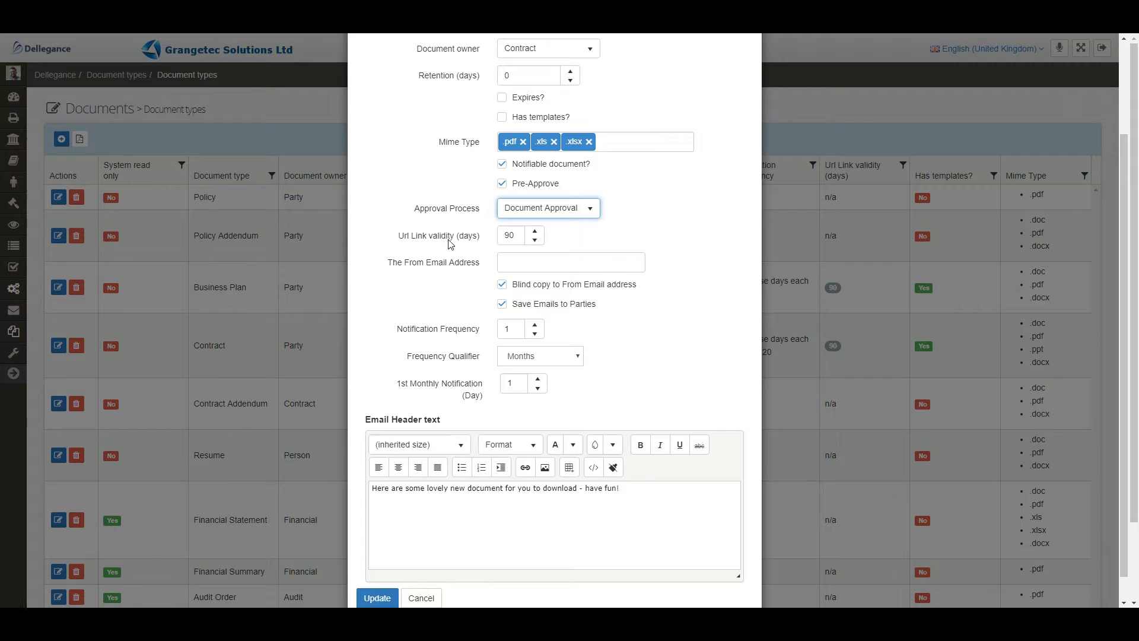
Set the URL link validity to 120 days and enter the from email address for notifications.
double_click(521, 234)
type("12")
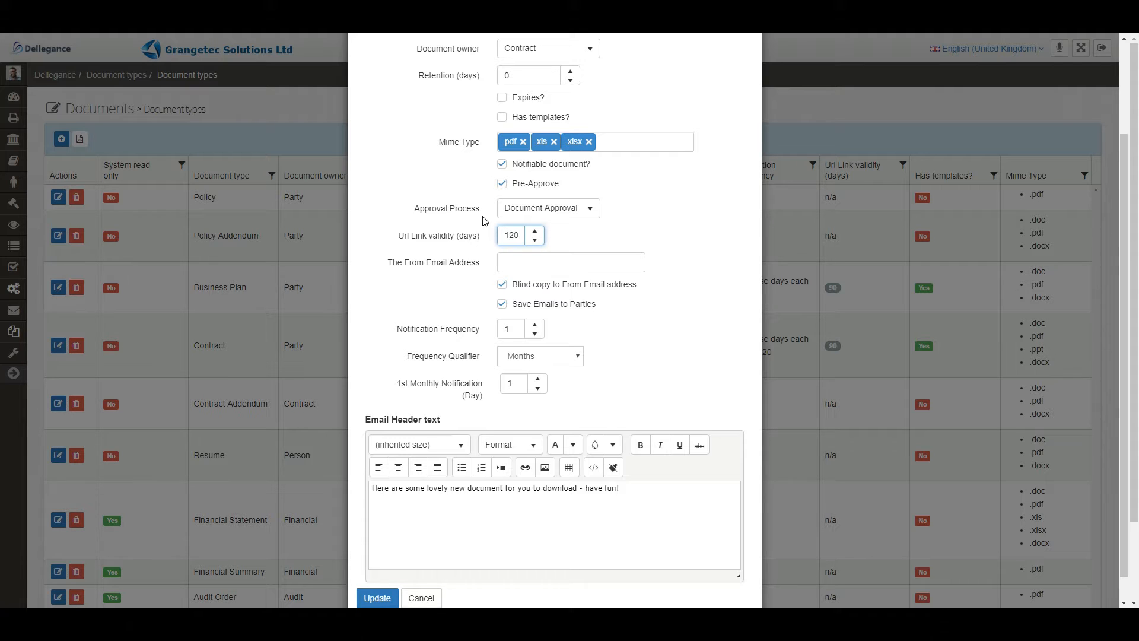
left_click(520, 263)
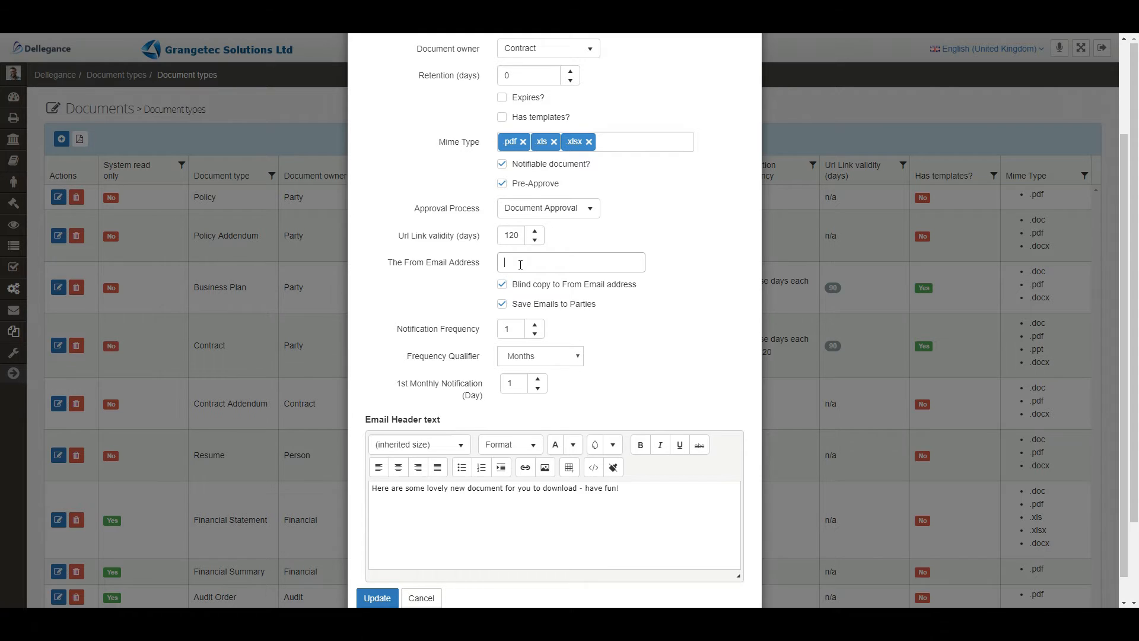
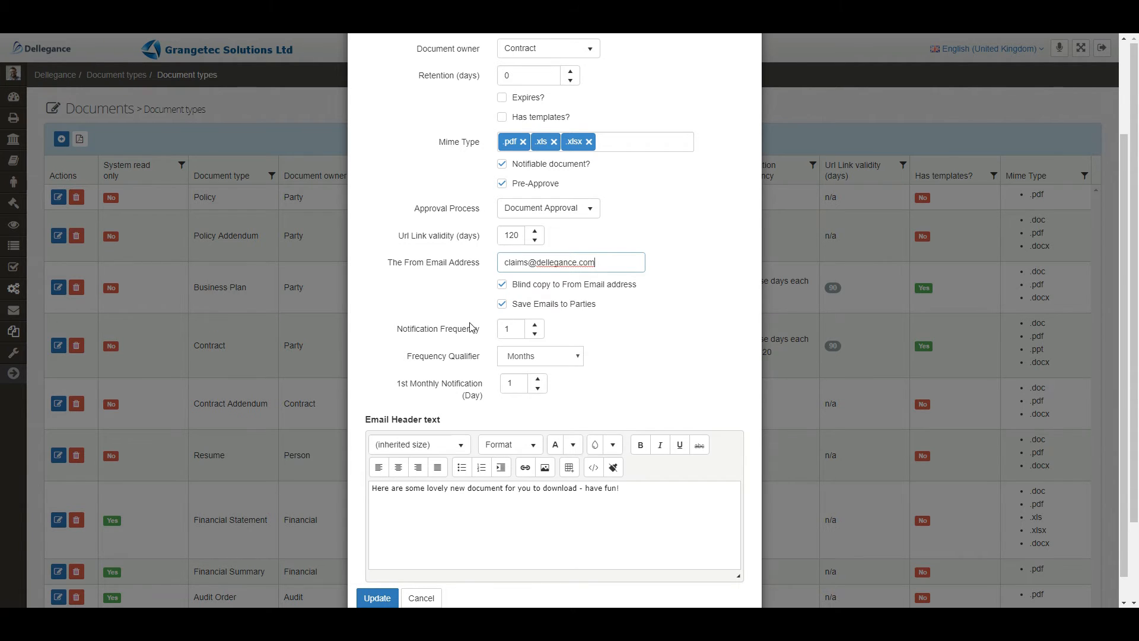
Set the notification frequency to 2 with the Months qualifier and the second monthly notification to day 15.
left_click(536, 328)
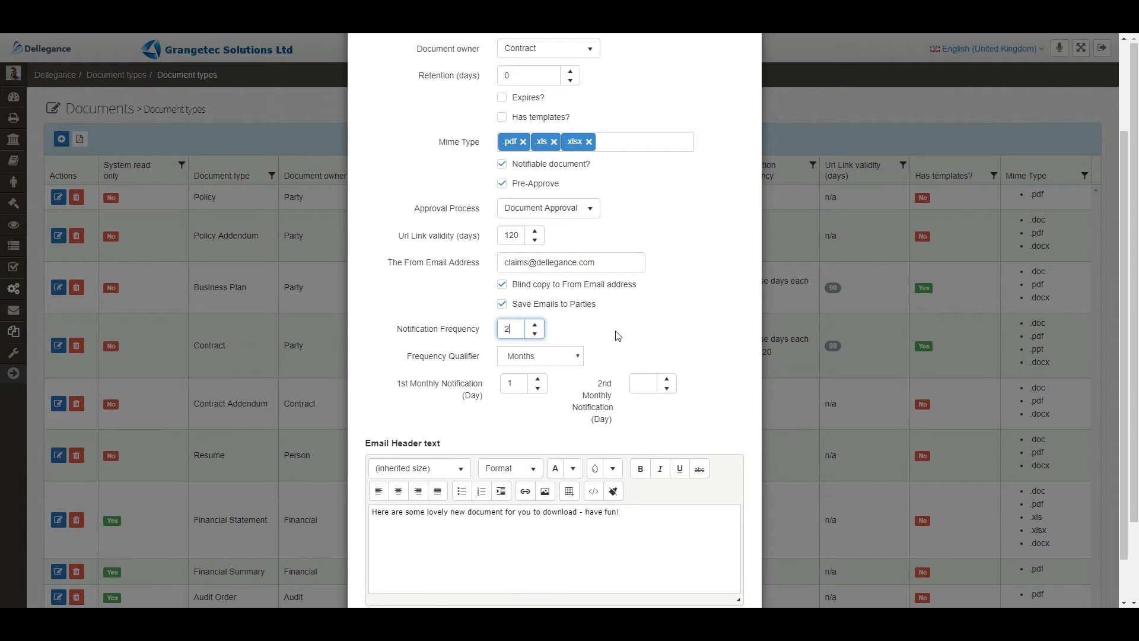
left_click(534, 358)
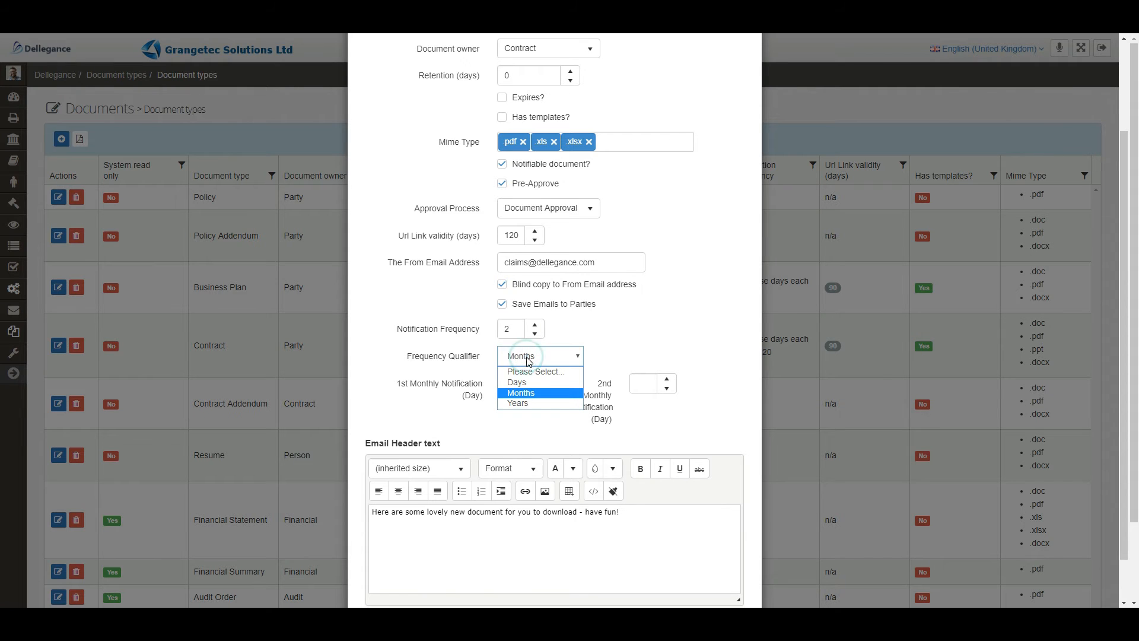
left_click(524, 394)
left_click(537, 381)
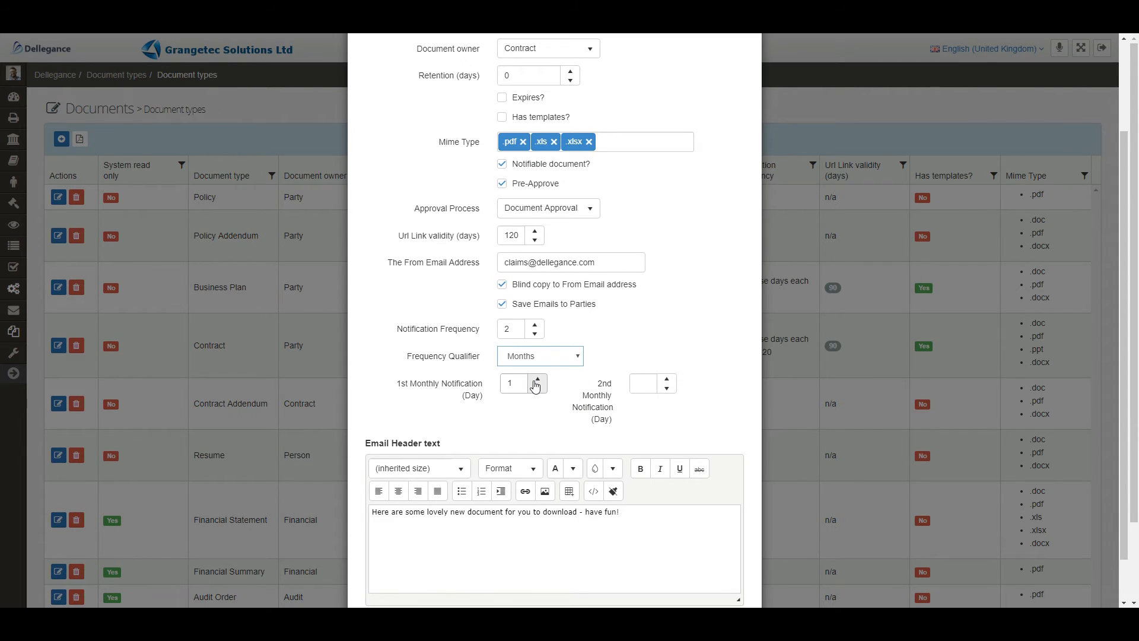
left_click(649, 382)
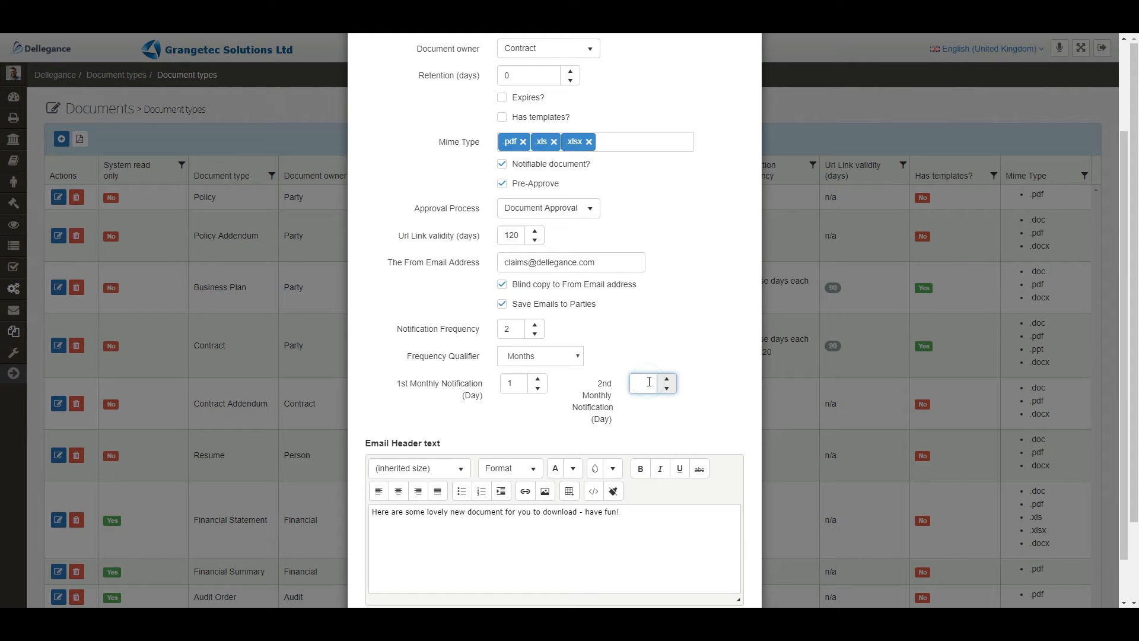
type("15")
Replace "new document" with "claims documents" in the email header text.
left_click(501, 552)
scroll(501, 553, "down", 1)
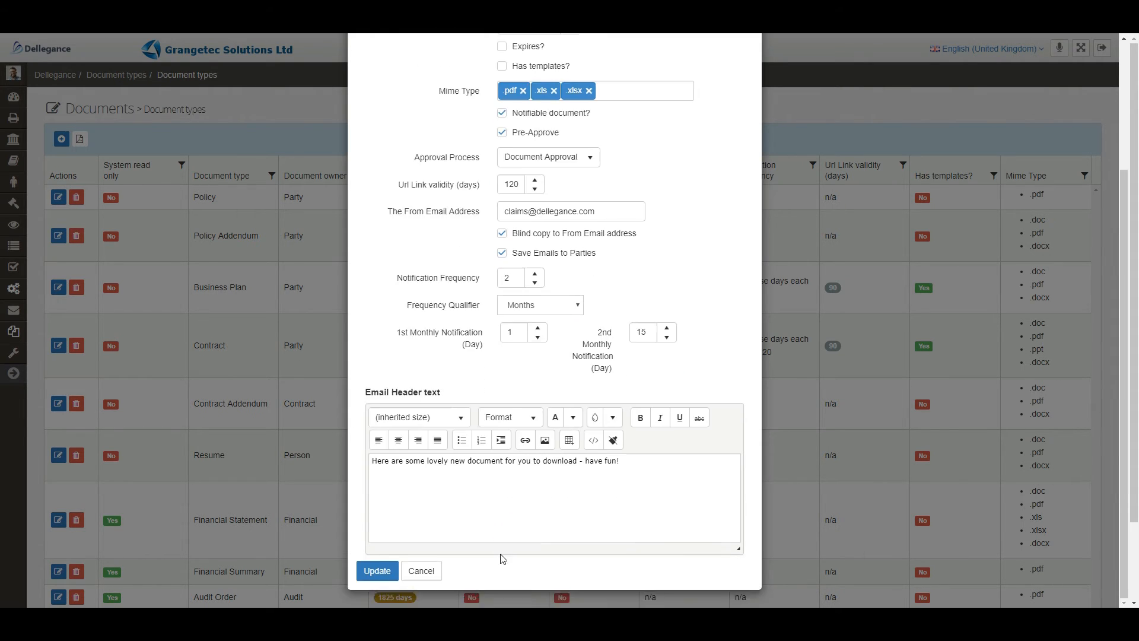
left_click(628, 465)
left_click_drag(372, 461, 450, 461)
left_click(450, 461)
type("claims")
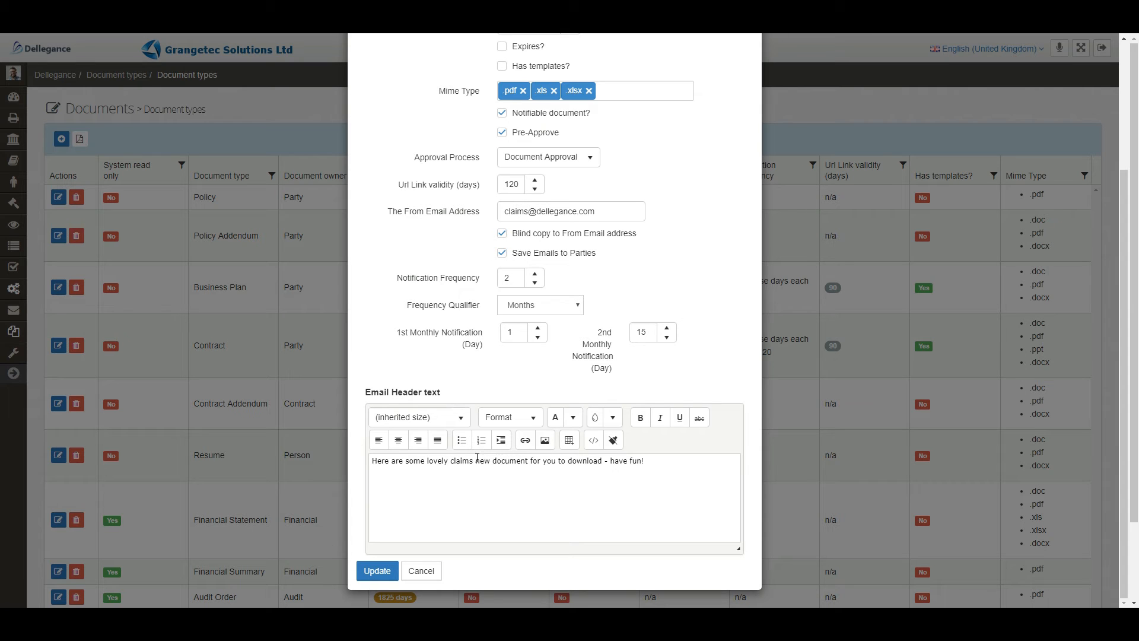
left_click_drag(475, 460, 499, 467)
type("d")
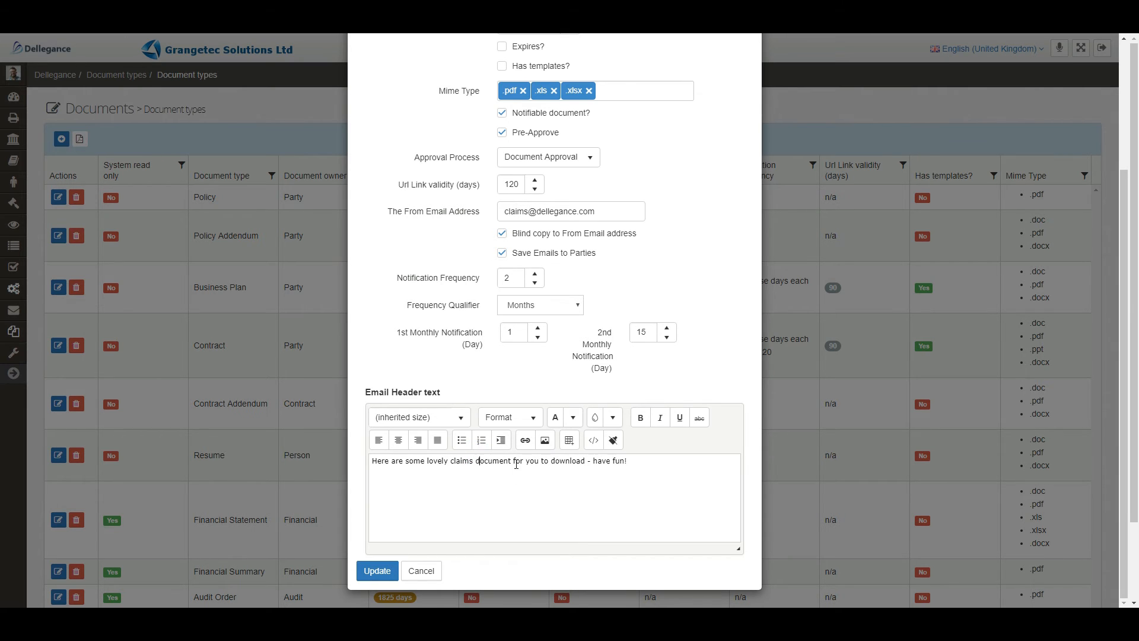
left_click(512, 461)
type("s")
Remove "- have fun!" from the email header text and end the sentence with "download.".
left_click(517, 489)
left_click_drag(636, 461, 585, 461)
key("BackSpace")
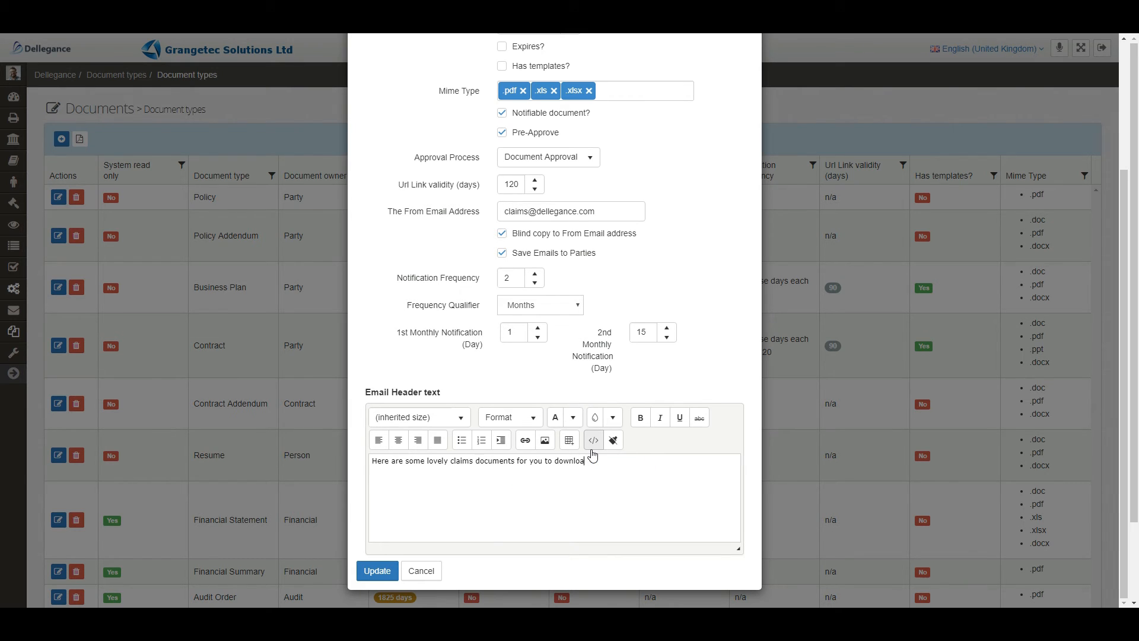
type("d.")
Save the Test Claims document type and show the second page of the document types list.
left_click(377, 571)
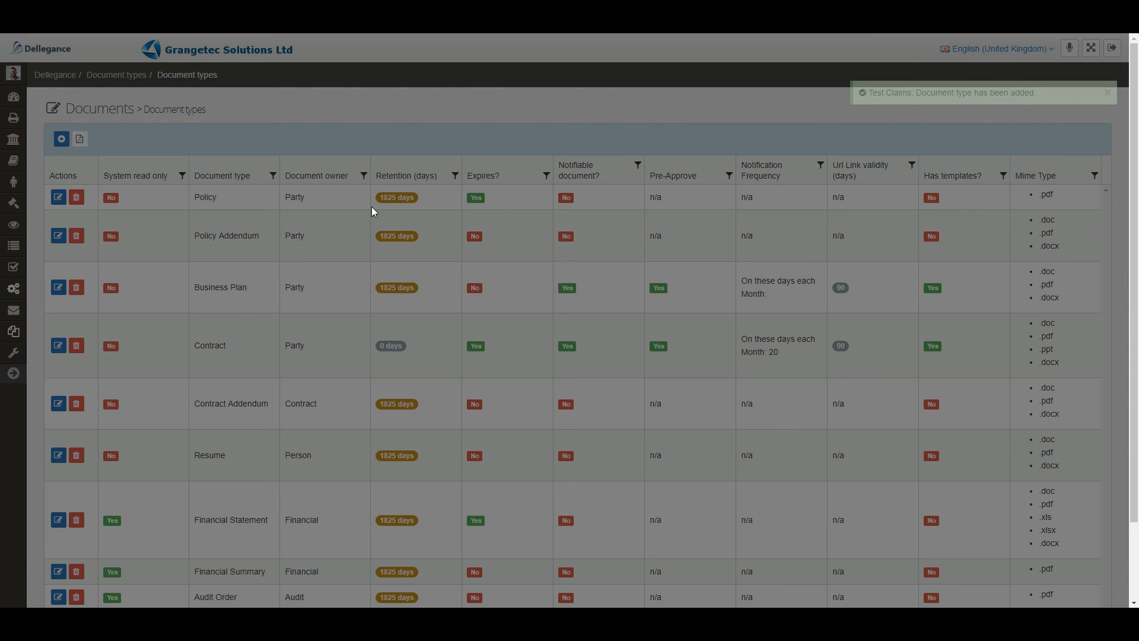
scroll(325, 432, "down", 3)
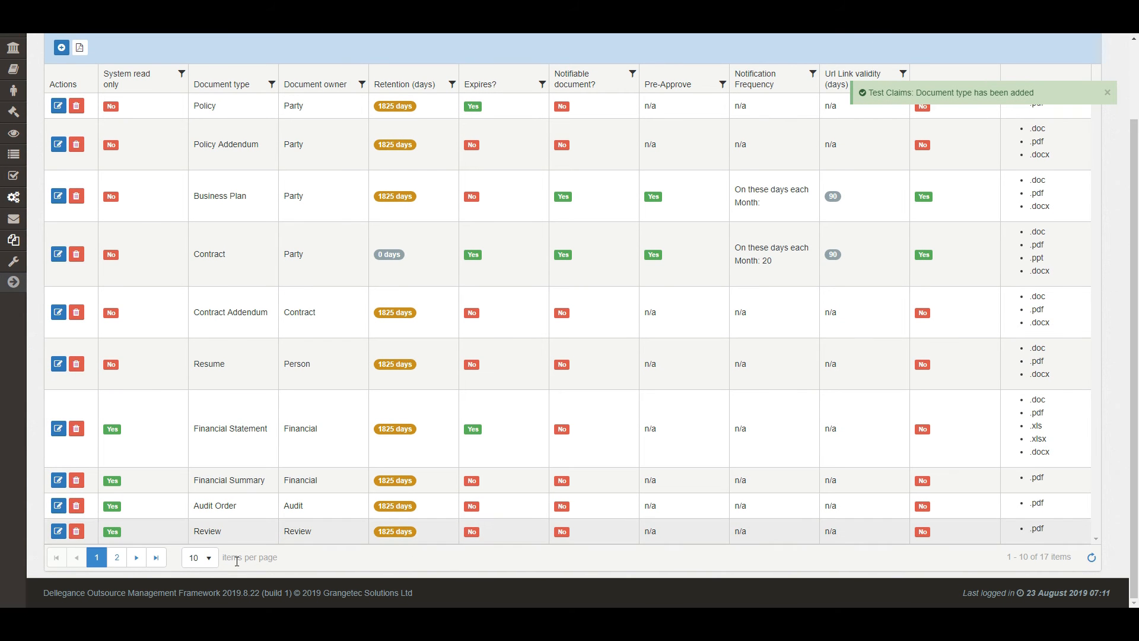
left_click(117, 557)
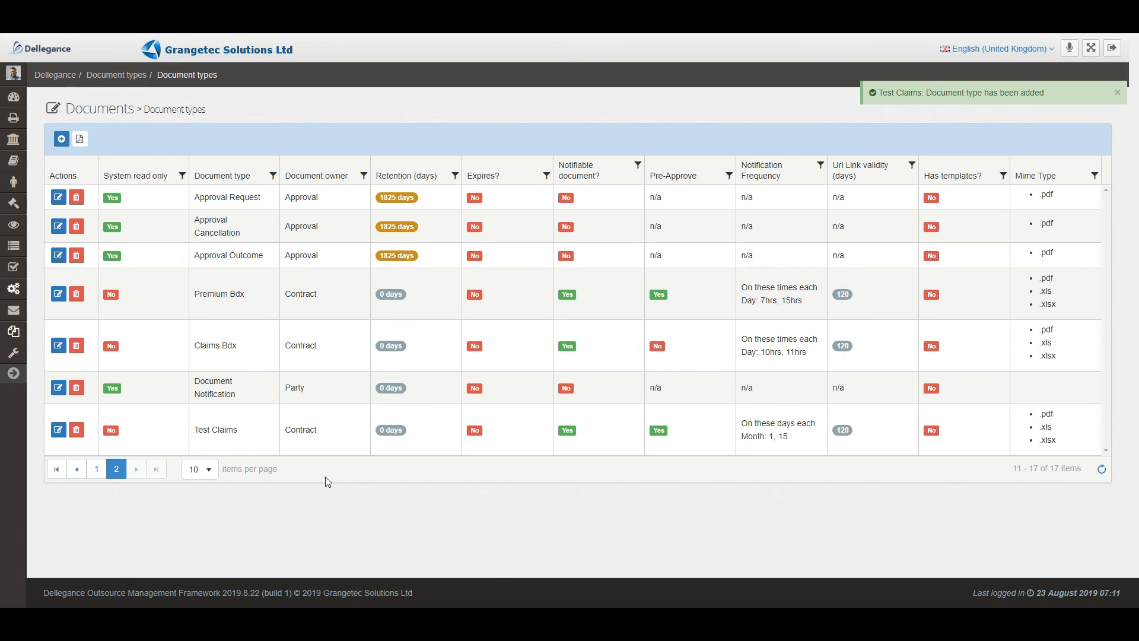